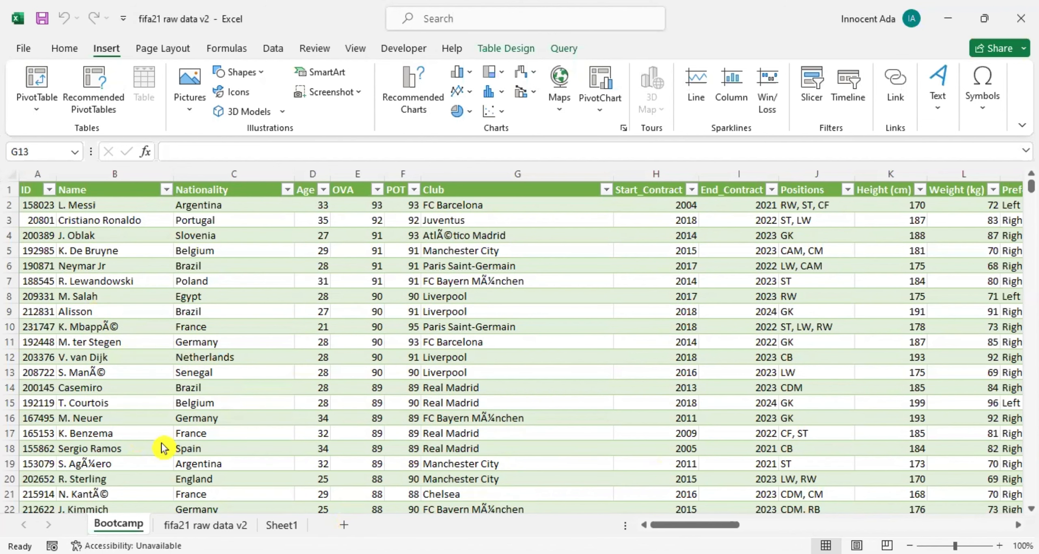
# Look through the rows and columns of the player table on the Bootcamp sheet.
pyautogui.scroll(-3, 158, 438)
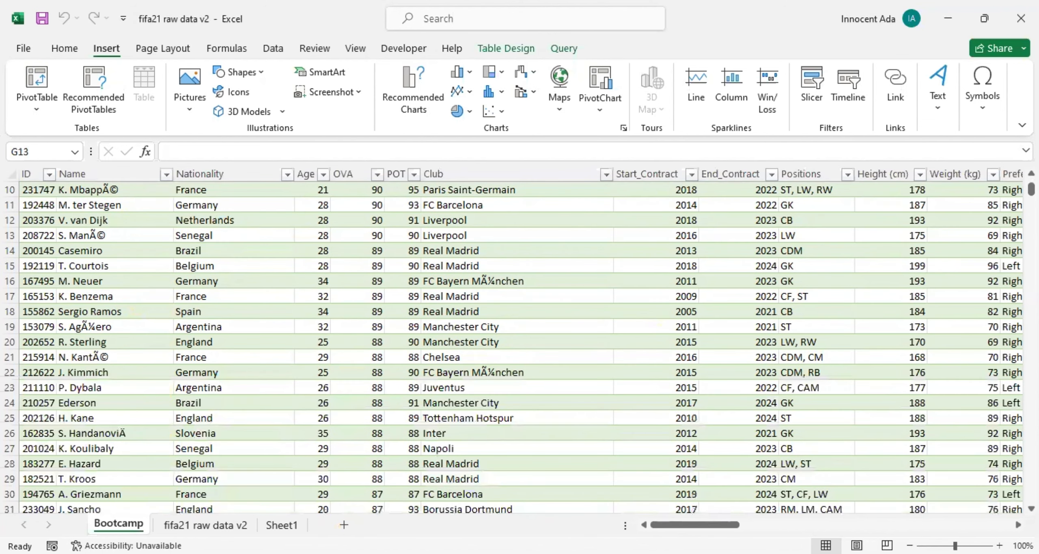
pyautogui.click(517, 236)
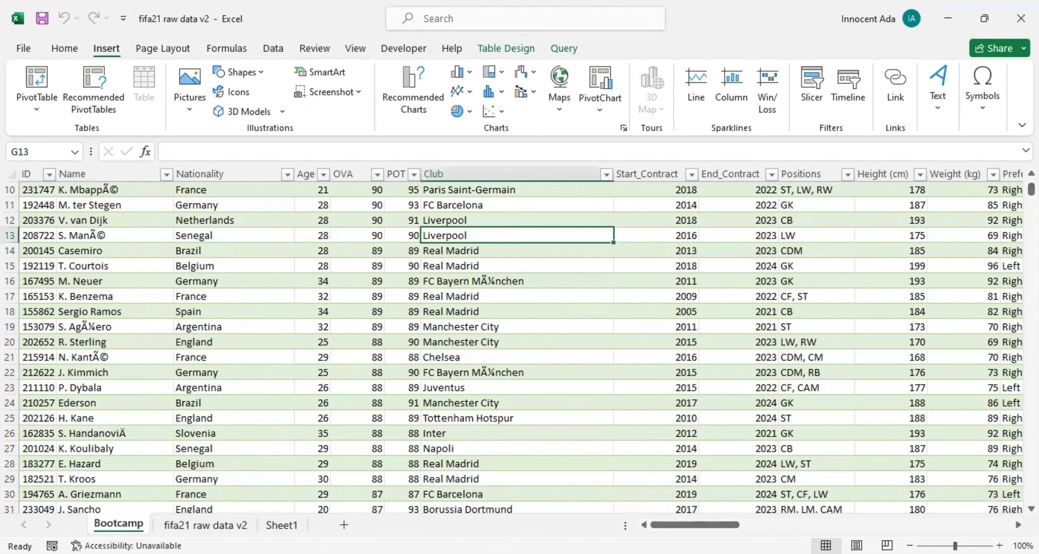
pyautogui.moveTo(1031, 190)
pyautogui.mouseDown()
pyautogui.moveTo(1031, 496)
pyautogui.moveTo(1031, 189)
pyautogui.mouseUp()
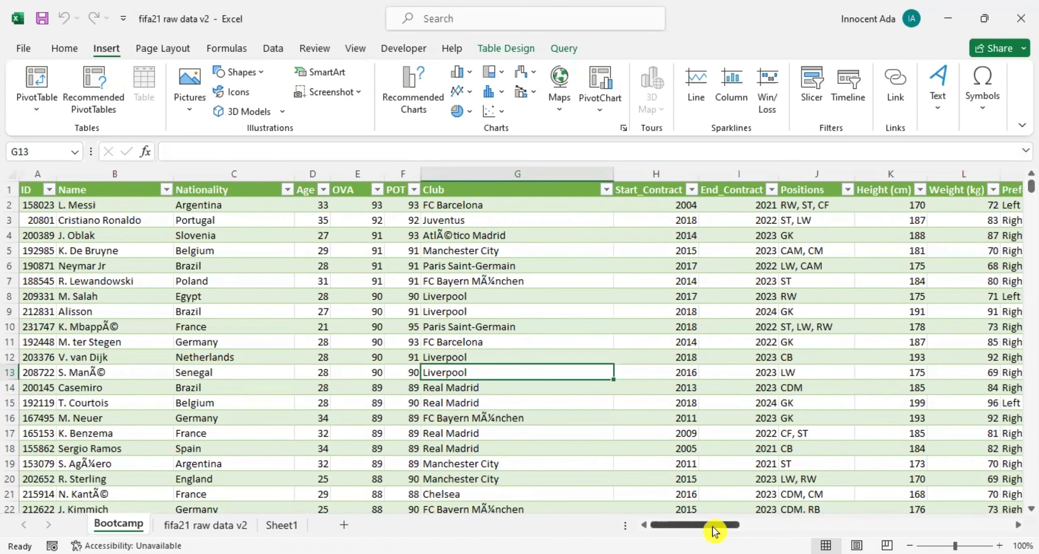
pyautogui.moveTo(718, 525); pyautogui.dragTo(666, 525)
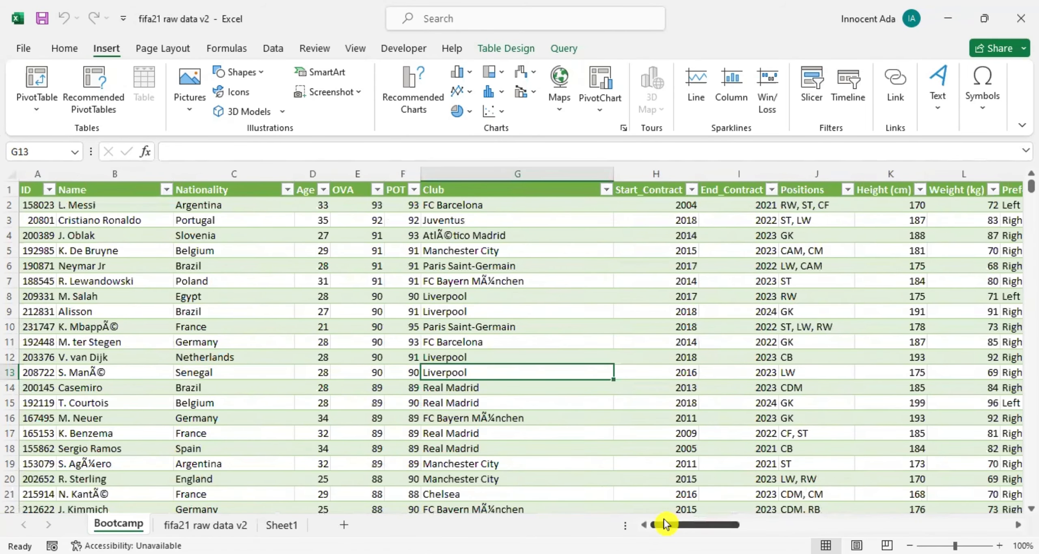
pyautogui.click(367, 374)
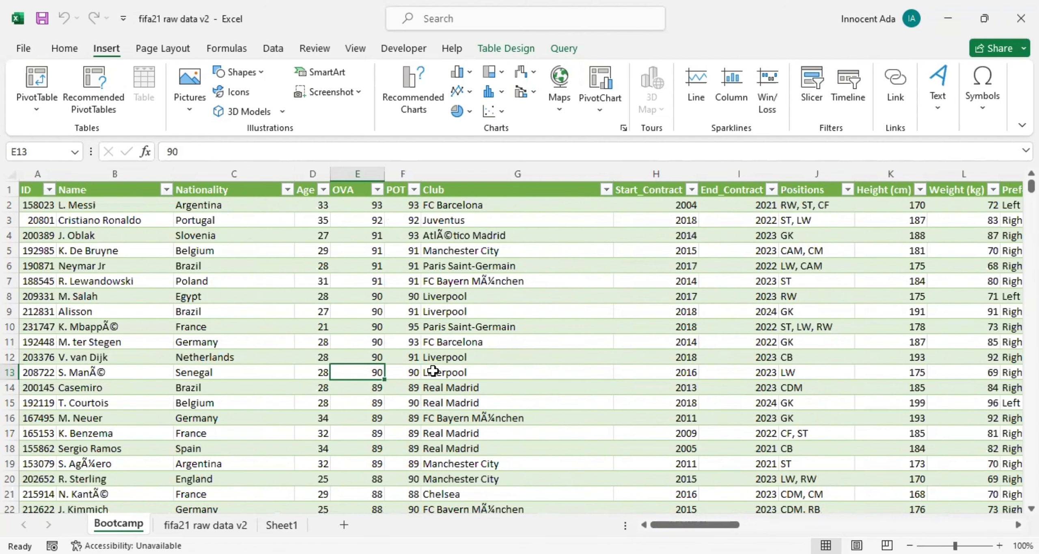
pyautogui.moveTo(684, 527); pyautogui.dragTo(568, 507)
pyautogui.moveTo(738, 528); pyautogui.dragTo(722, 529)
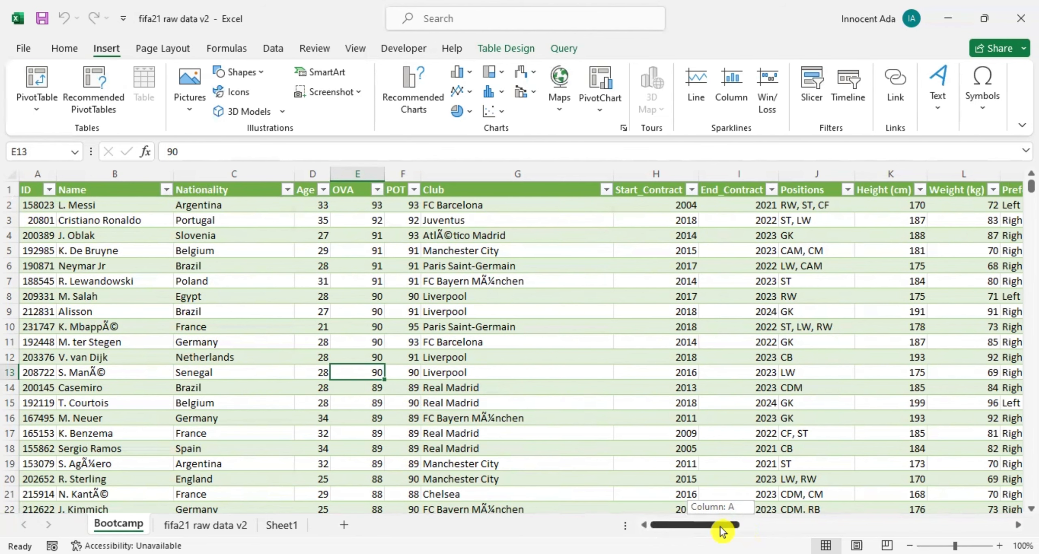
pyautogui.moveTo(721, 532); pyautogui.dragTo(728, 527)
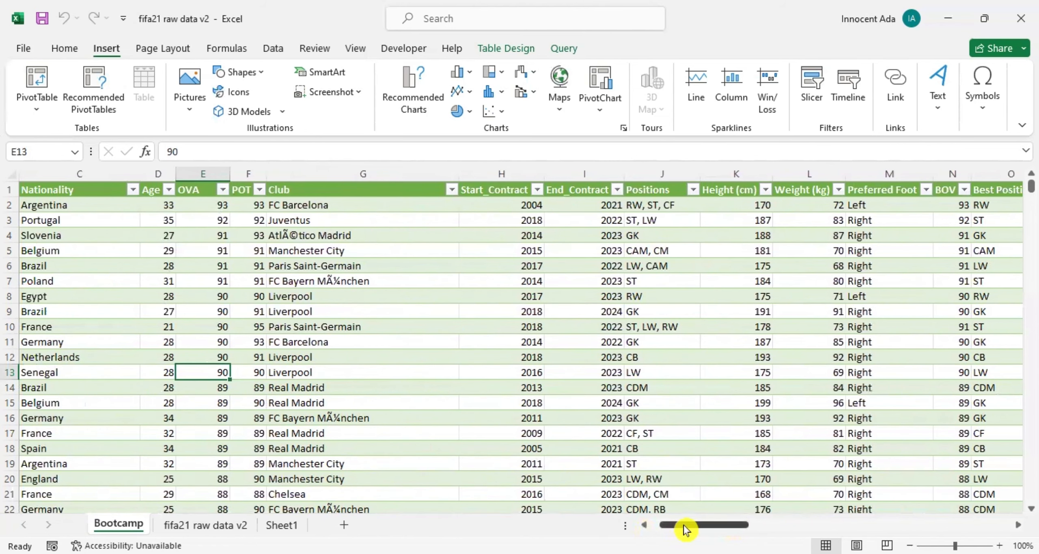
pyautogui.moveTo(685, 529); pyautogui.dragTo(737, 525)
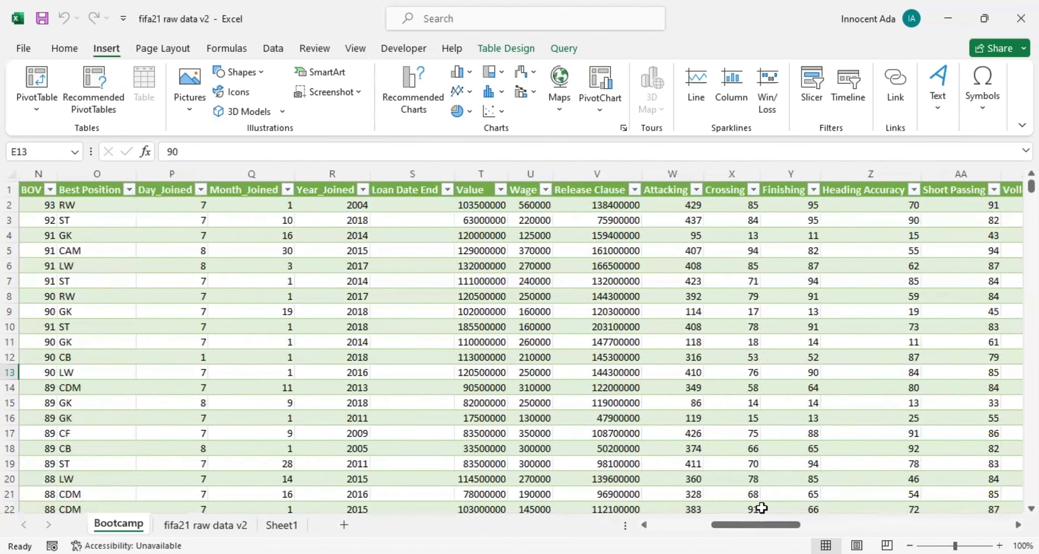
pyautogui.moveTo(761, 530); pyautogui.dragTo(719, 535)
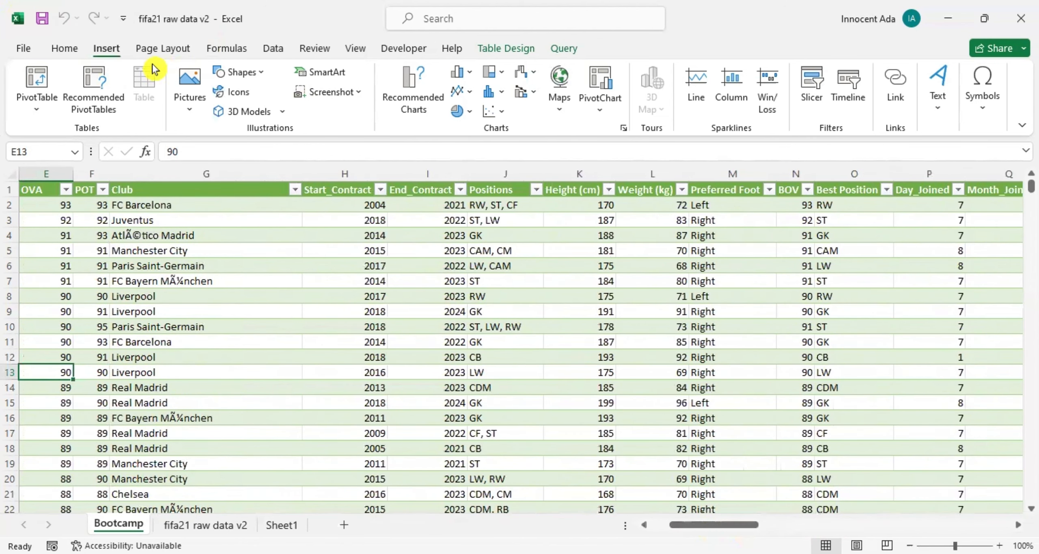
pyautogui.click(65, 50)
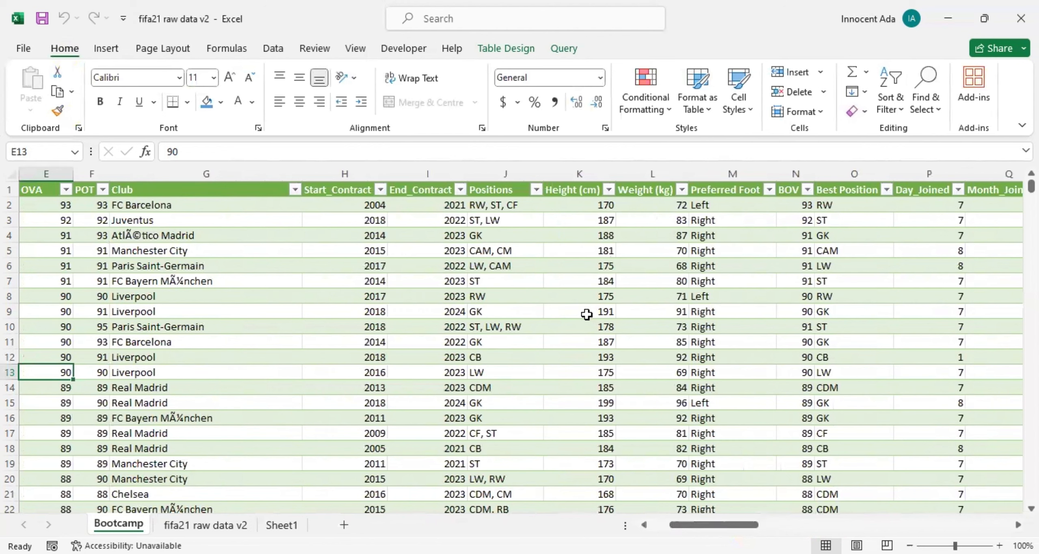
# Preview the recommended PivotTables for the player data, including the Release Clause and Volleys summaries, and close the suggestions without inserting one.
pyautogui.click(109, 52)
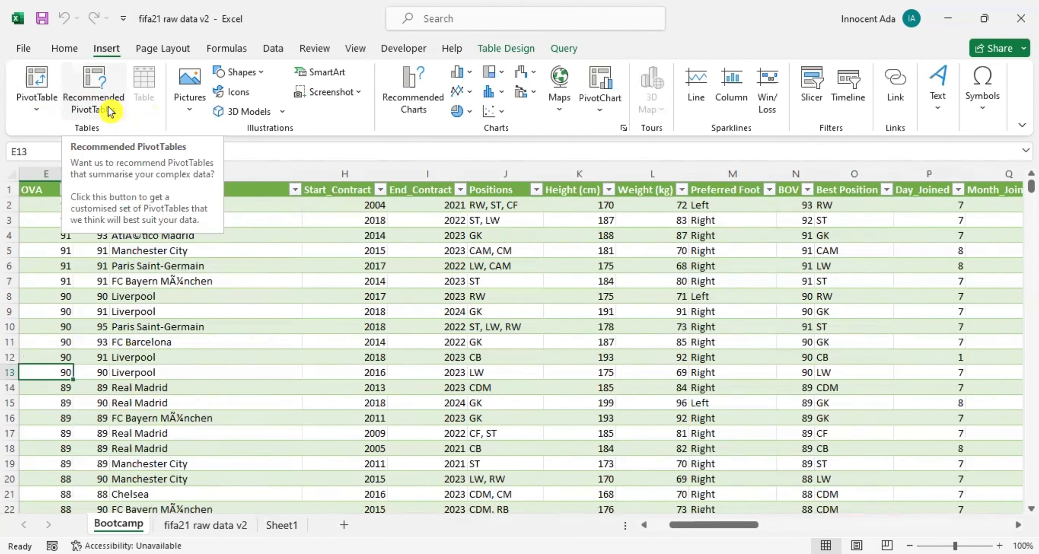
pyautogui.click(99, 92)
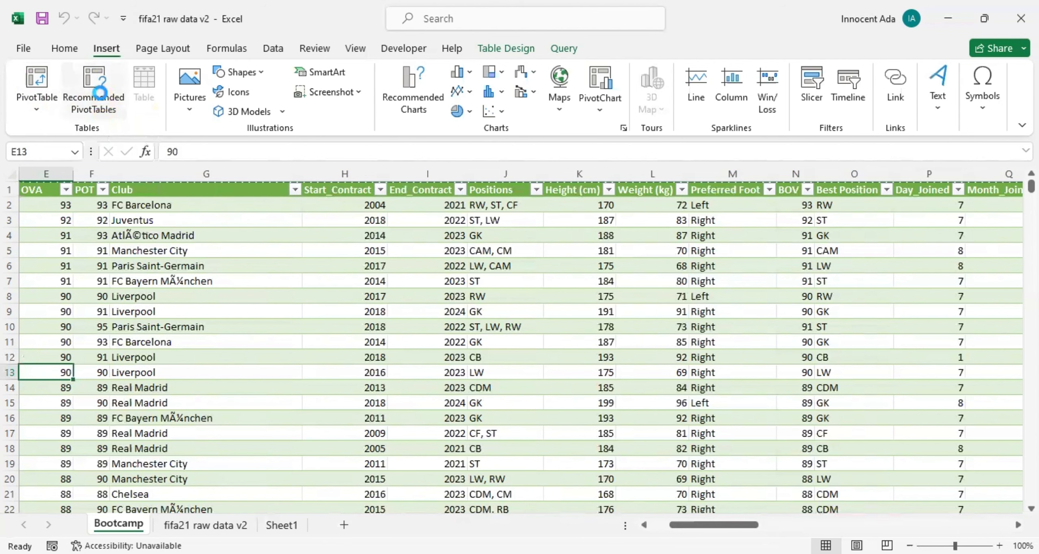
pyautogui.scroll(-2, 400, 344)
pyautogui.click(417, 440)
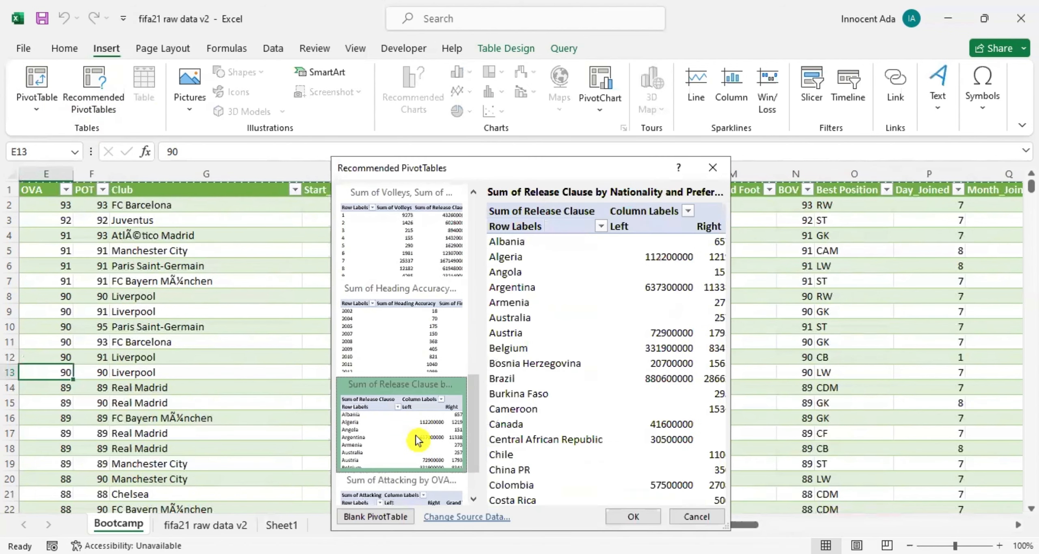
pyautogui.click(419, 355)
pyautogui.click(429, 248)
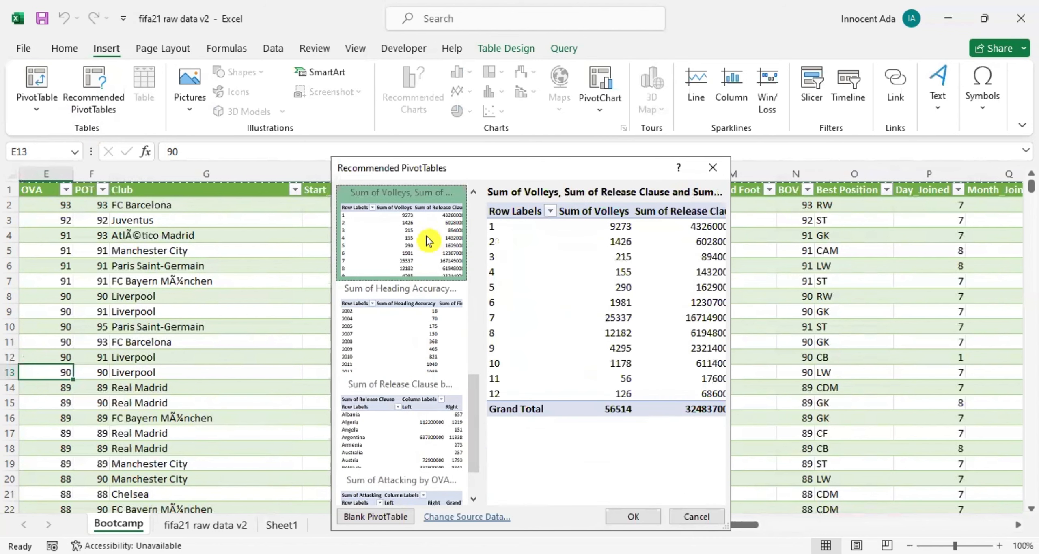
pyautogui.scroll(-1, 419, 371)
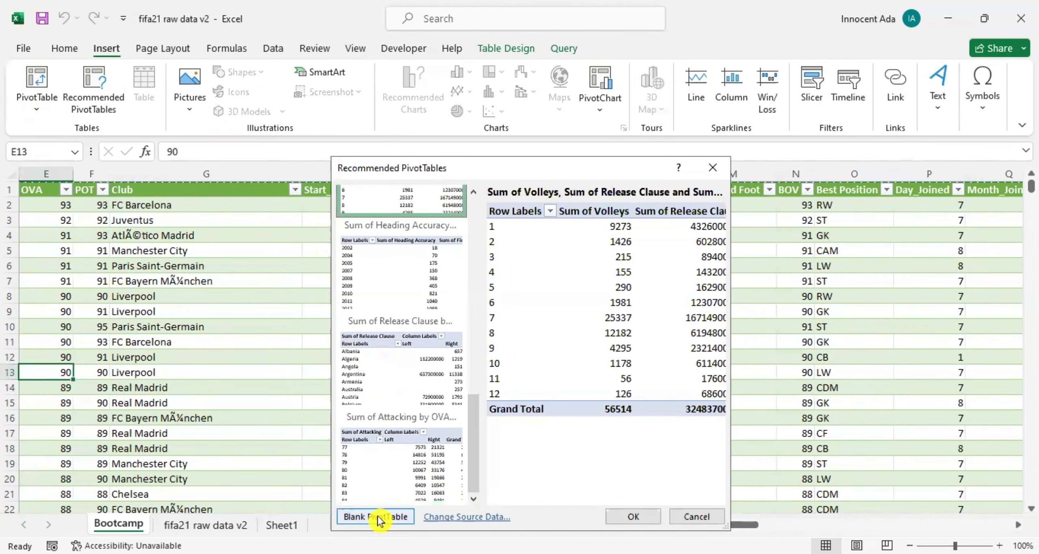
pyautogui.click(682, 518)
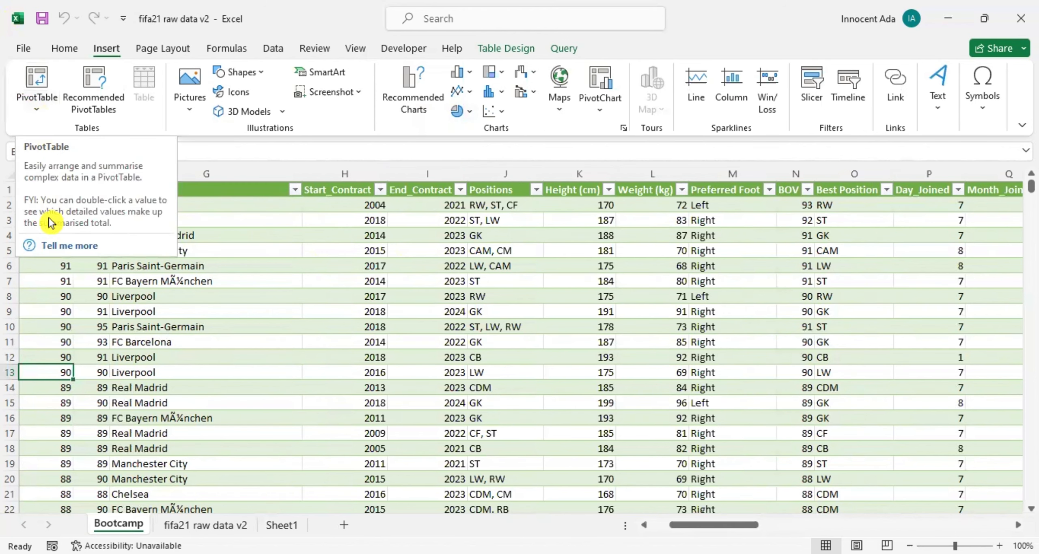
# Create a blank PivotTable from the Bootcamp_1 table on a new worksheet.
pyautogui.click(36, 75)
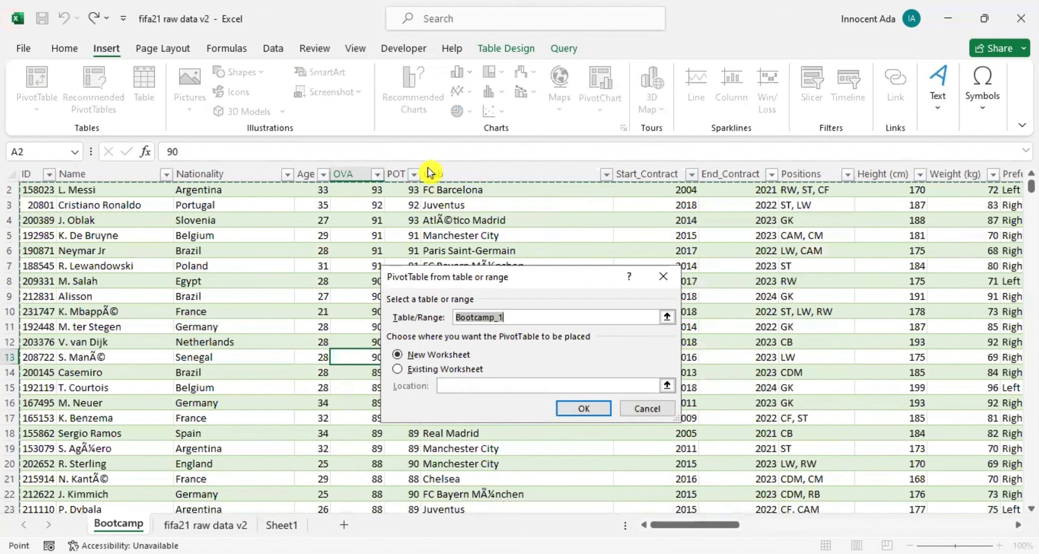
pyautogui.moveTo(459, 286); pyautogui.dragTo(400, 210)
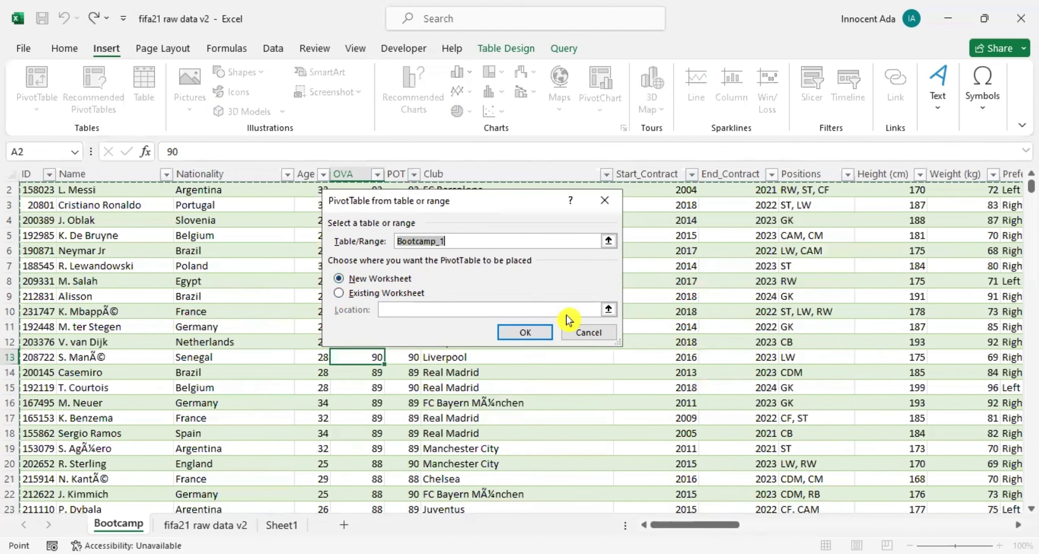
pyautogui.click(527, 337)
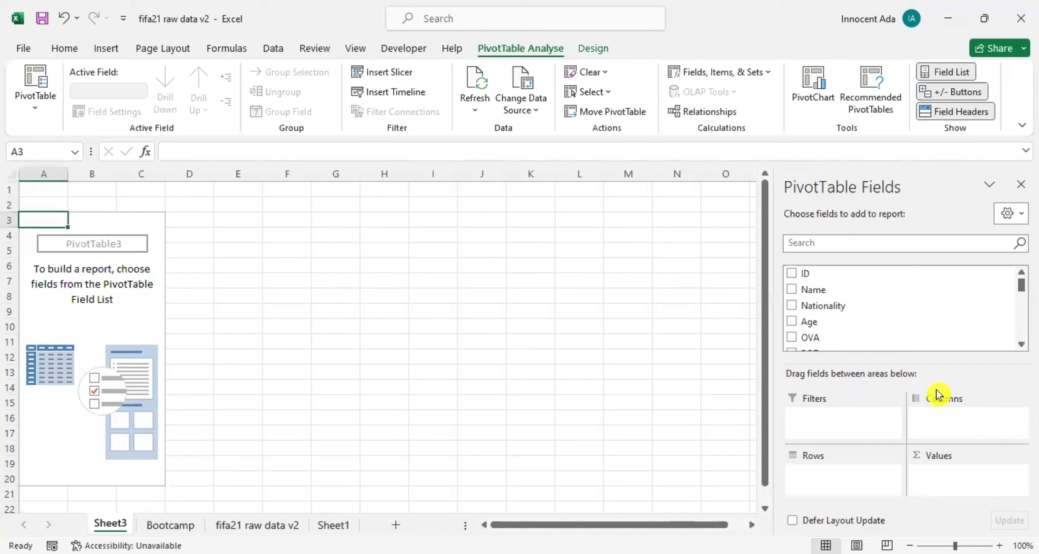
# Add the Nationality field to the PivotTable's rows.
pyautogui.scroll(-3, 831, 303)
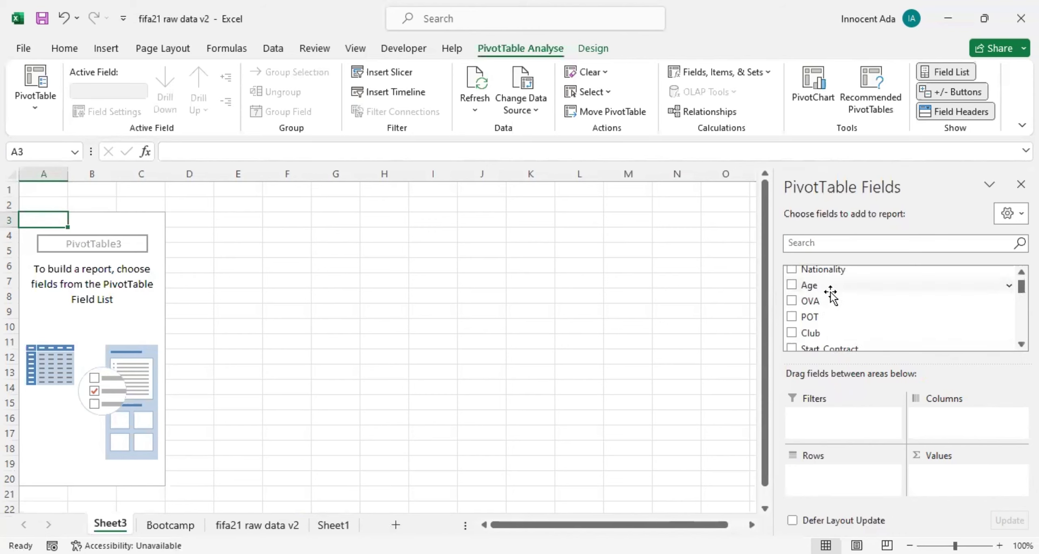
pyautogui.scroll(-7, 831, 293)
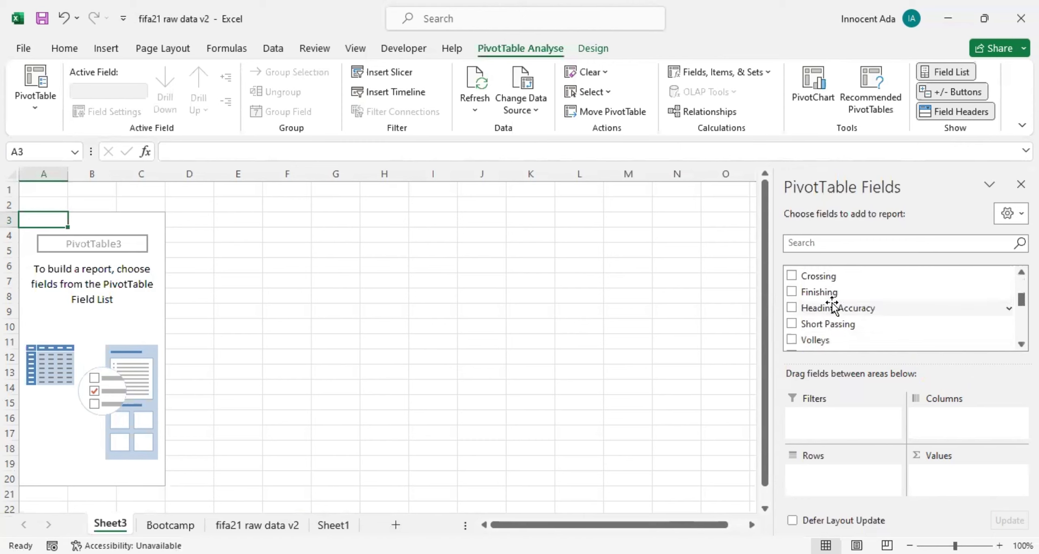
pyautogui.scroll(-10, 833, 302)
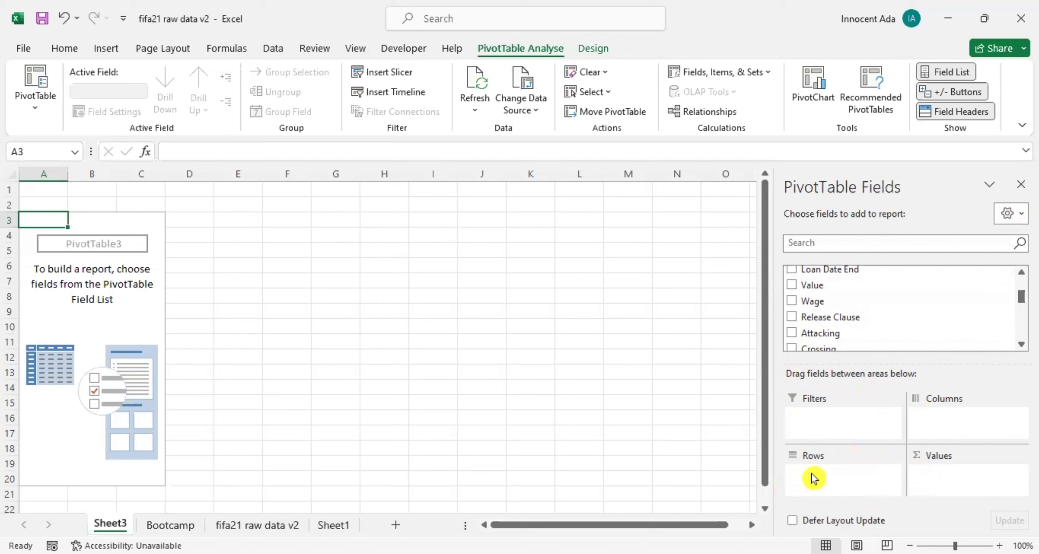
pyautogui.scroll(2, 839, 324)
pyautogui.scroll(3, 838, 323)
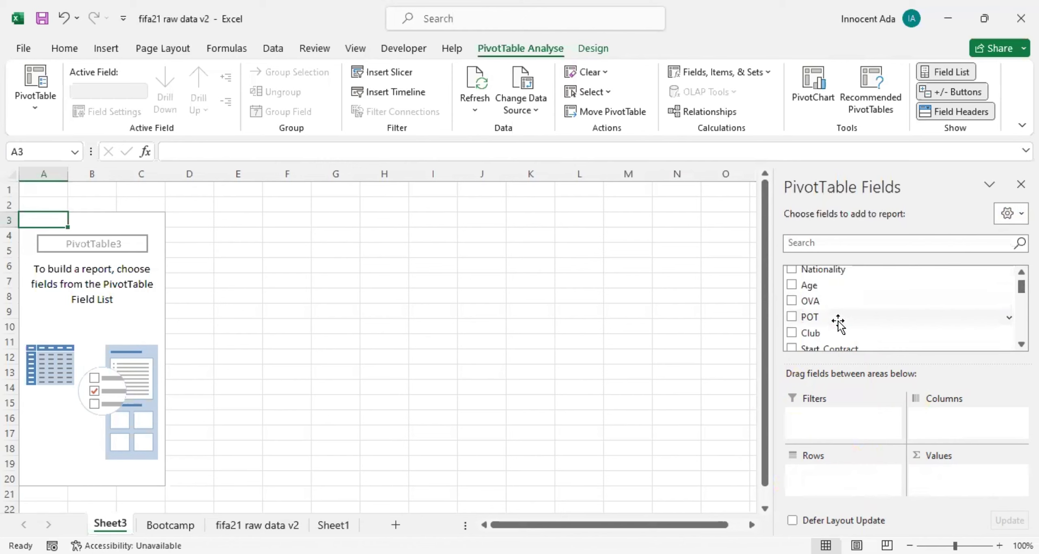
pyautogui.scroll(1, 838, 323)
pyautogui.moveTo(828, 306); pyautogui.dragTo(839, 478)
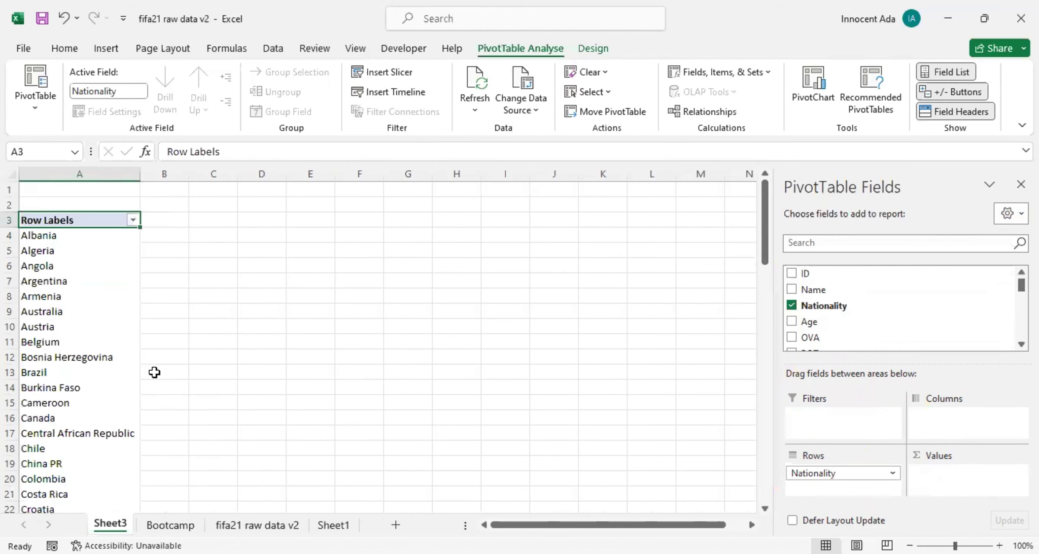
# Add the Nationality field to the PivotTable's values as a count for each country.
pyautogui.scroll(-3, 137, 377)
pyautogui.scroll(-3, 137, 377)
pyautogui.scroll(5, 138, 377)
pyautogui.scroll(-5, 121, 272)
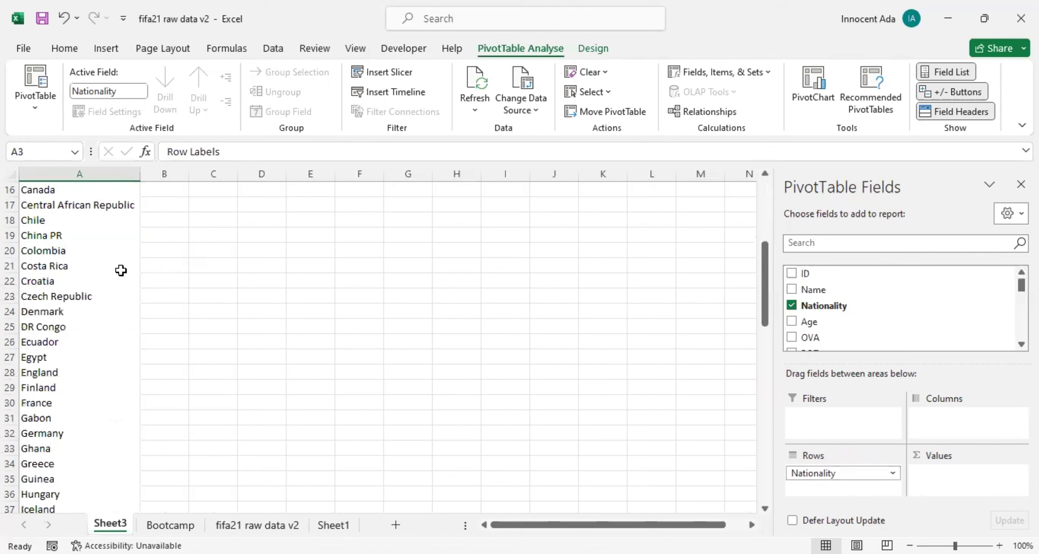
pyautogui.scroll(-16, 121, 271)
pyautogui.scroll(-2, 120, 271)
pyautogui.scroll(20, 121, 271)
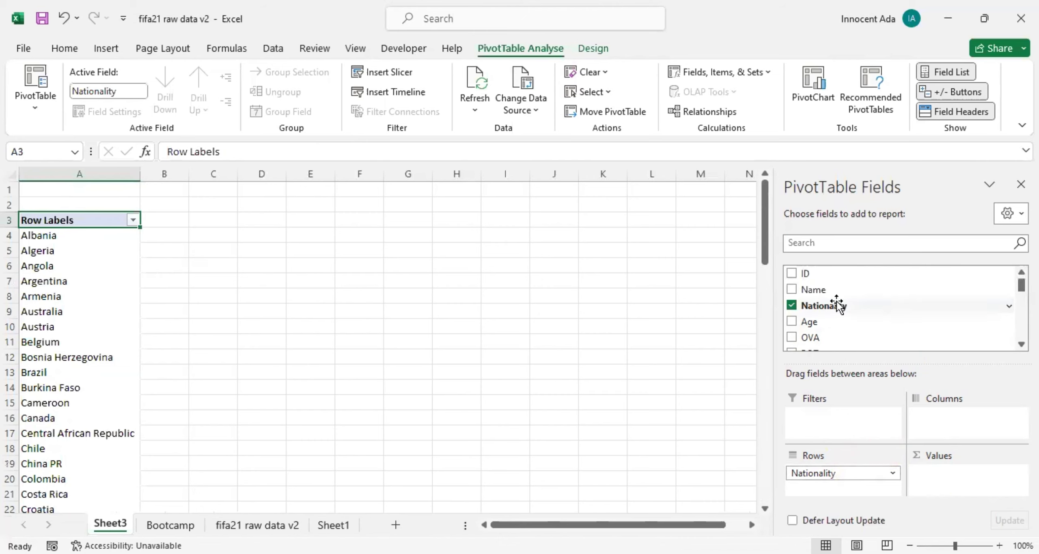
pyautogui.moveTo(834, 303); pyautogui.dragTo(962, 476)
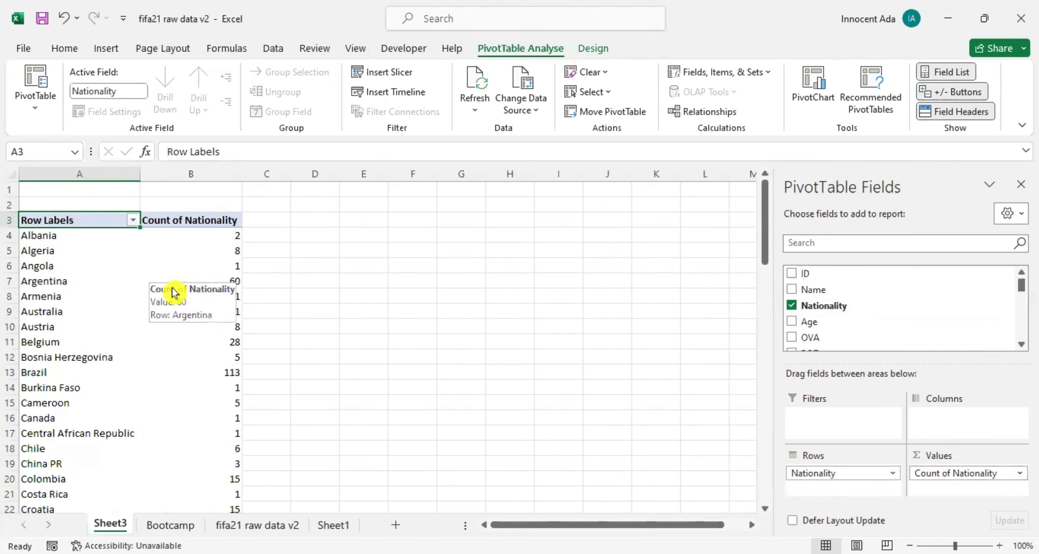
# Examine the player count for each nationality in the PivotTable.
pyautogui.scroll(-2, 215, 290)
pyautogui.scroll(-1, 215, 290)
pyautogui.scroll(3, 214, 290)
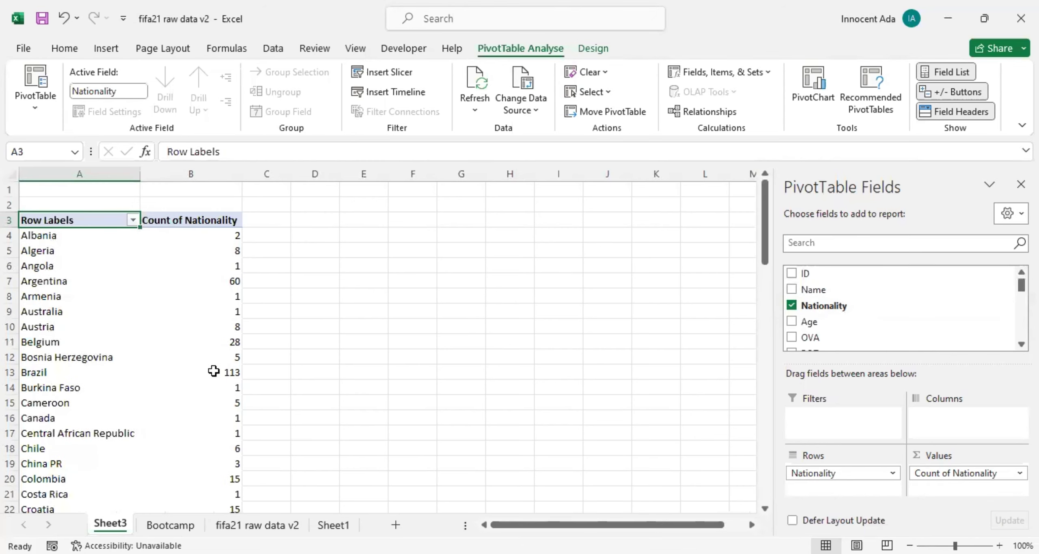
pyautogui.scroll(-1, 217, 321)
pyautogui.scroll(-13, 217, 323)
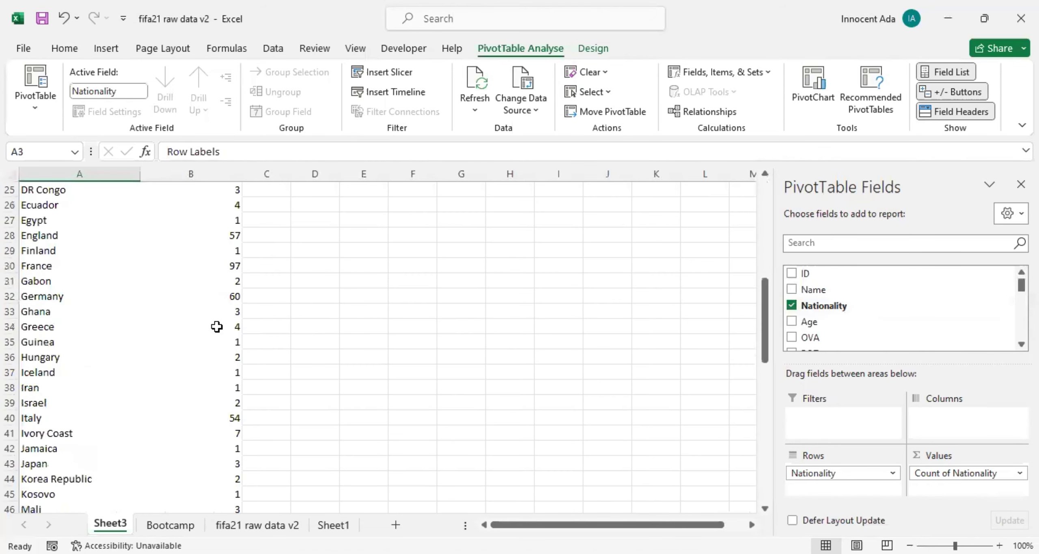
pyautogui.scroll(13, 217, 327)
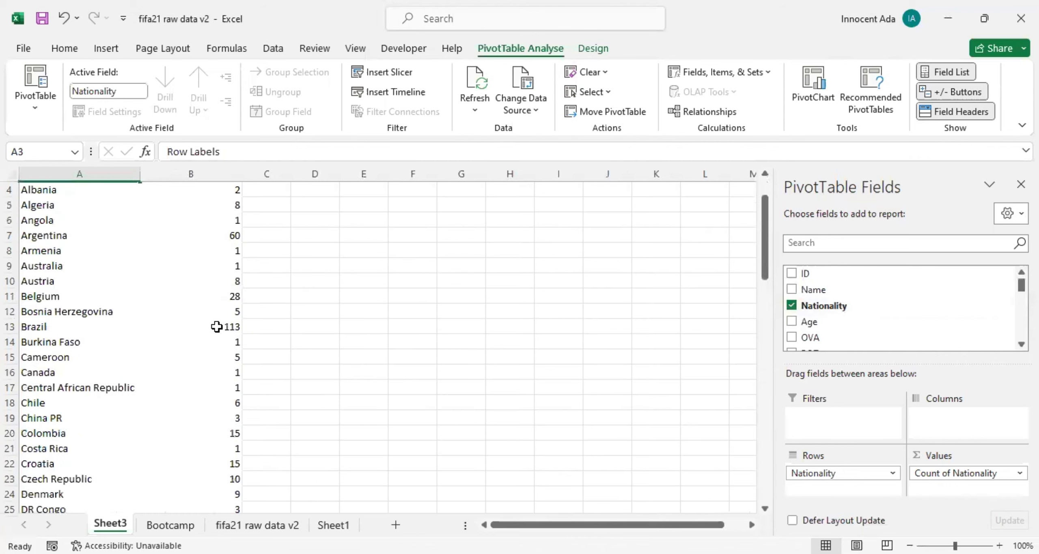
pyautogui.scroll(1, 217, 327)
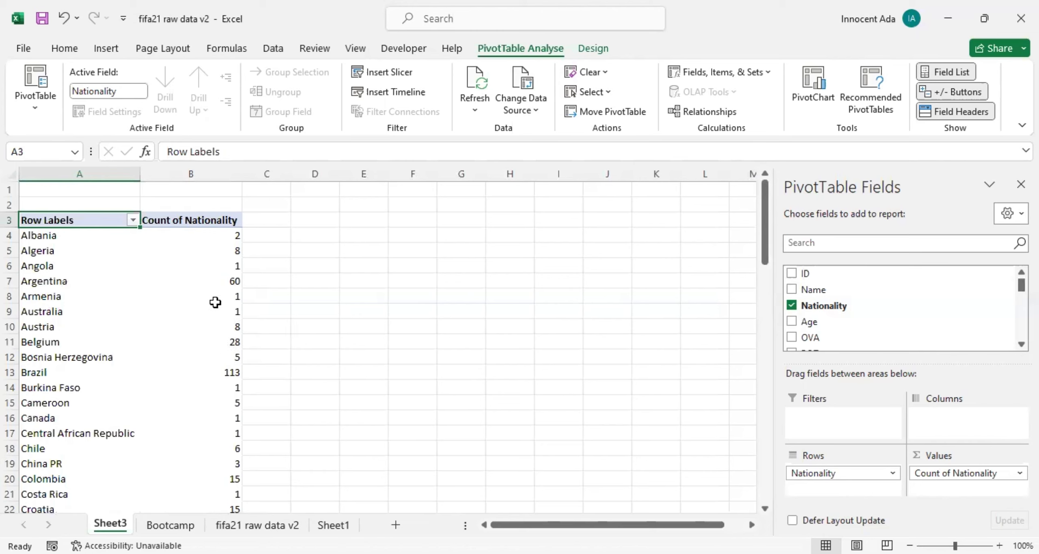
pyautogui.moveTo(215, 302)
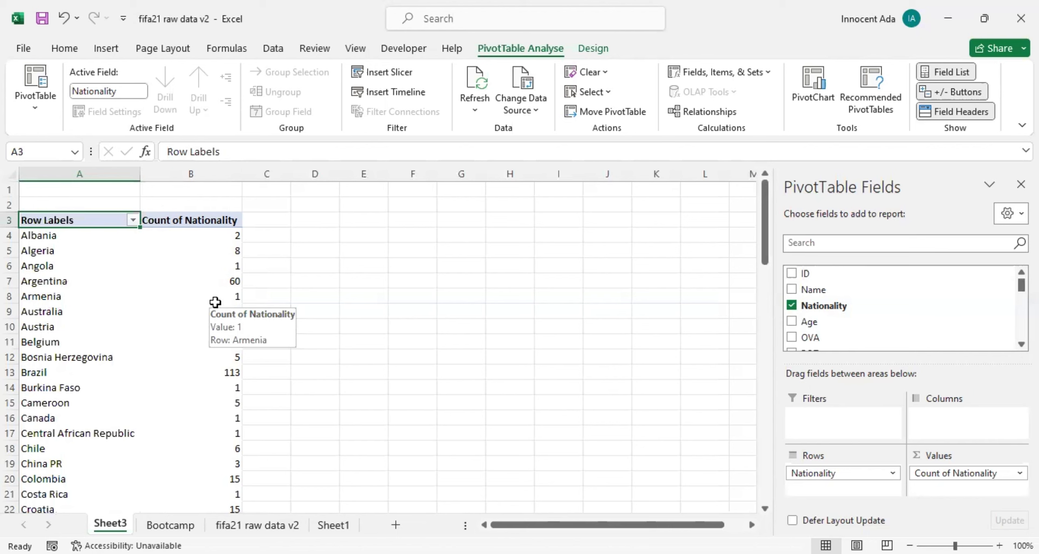
# Examine the available summary calculations in the value field settings of Count of Nationality, from Sum to Varp.
pyautogui.click(922, 473)
pyautogui.click(993, 457)
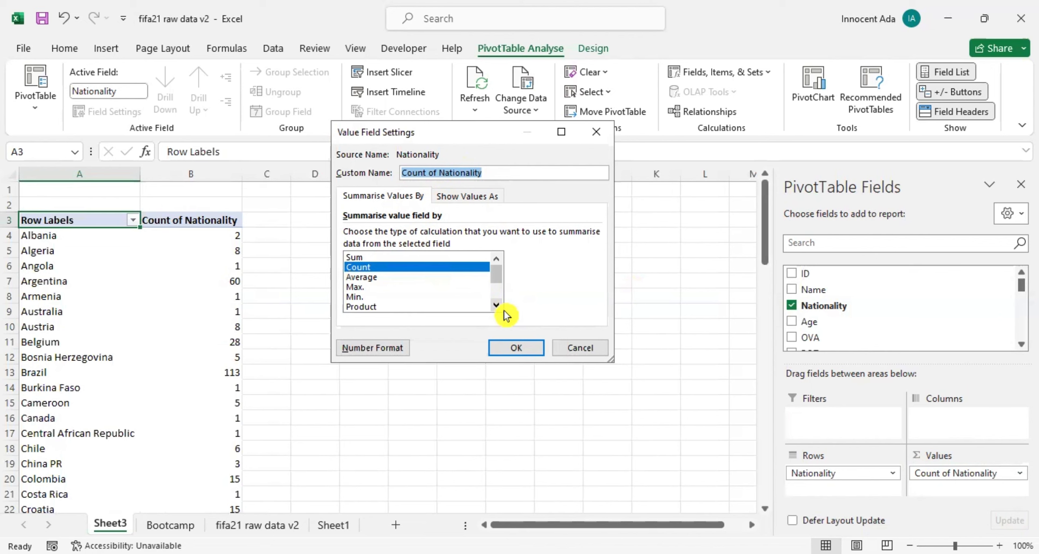
pyautogui.scroll(-2, 426, 289)
pyautogui.scroll(2, 429, 292)
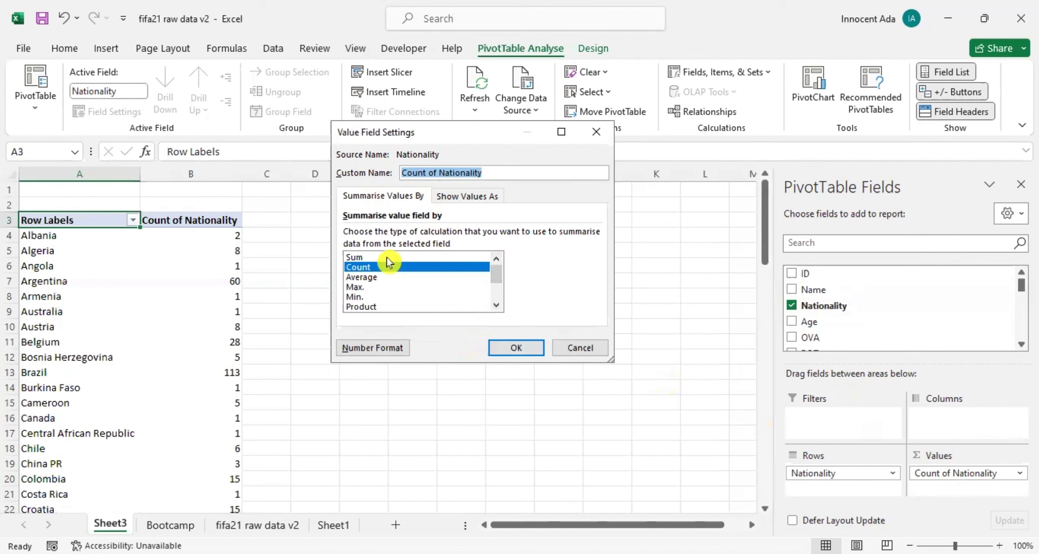
pyautogui.click(367, 257)
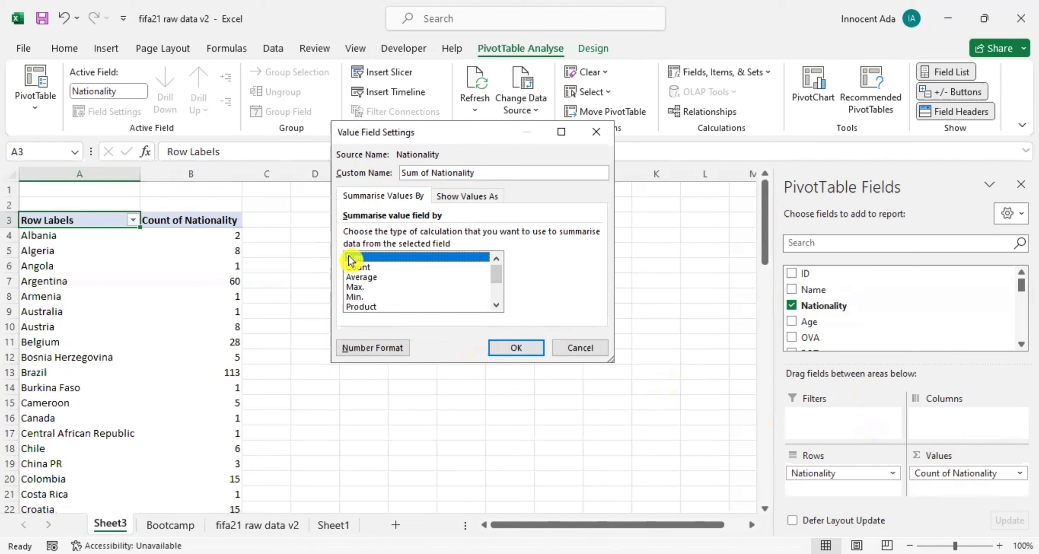
pyautogui.click(367, 268)
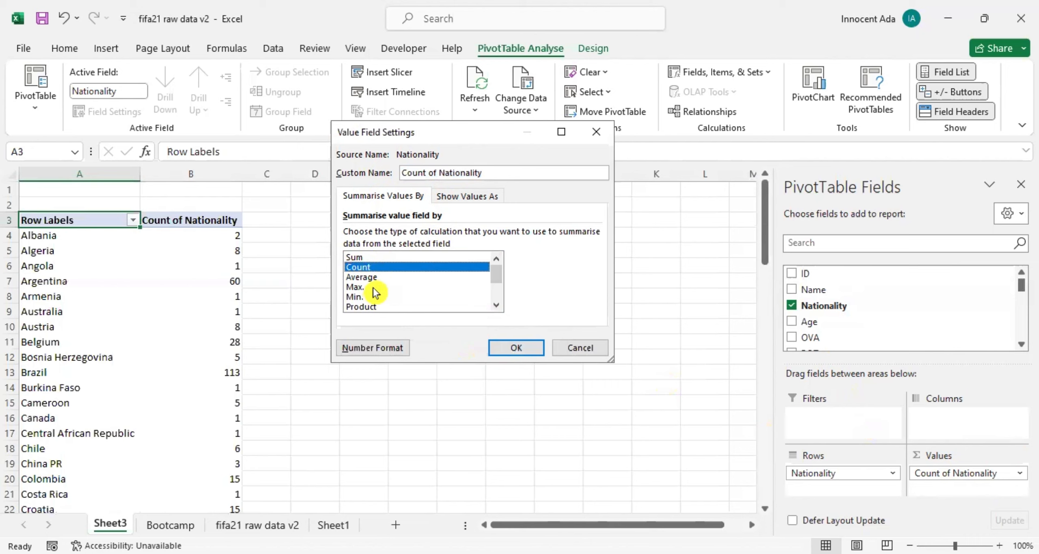
pyautogui.click(492, 305)
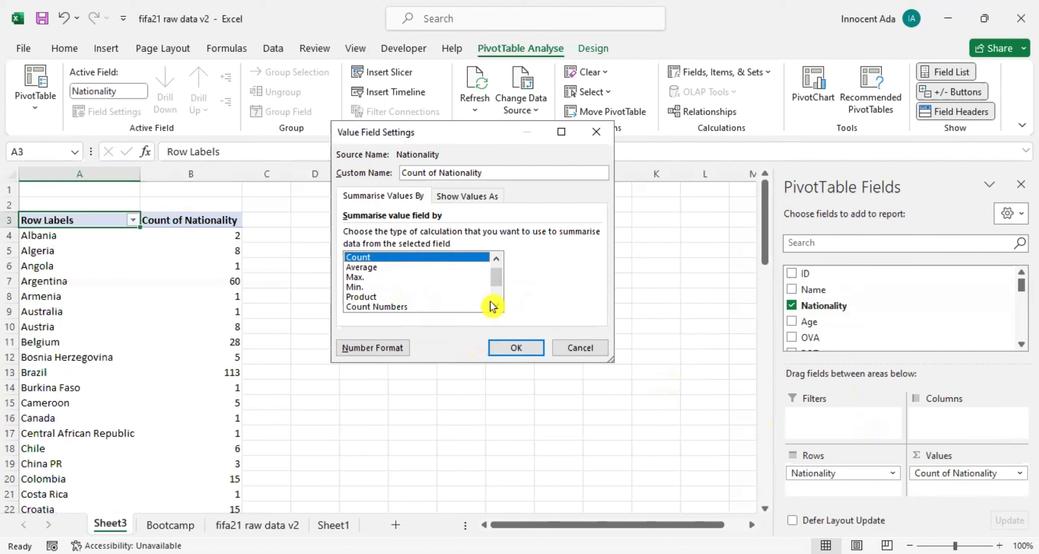
pyautogui.moveTo(494, 276); pyautogui.dragTo(497, 295)
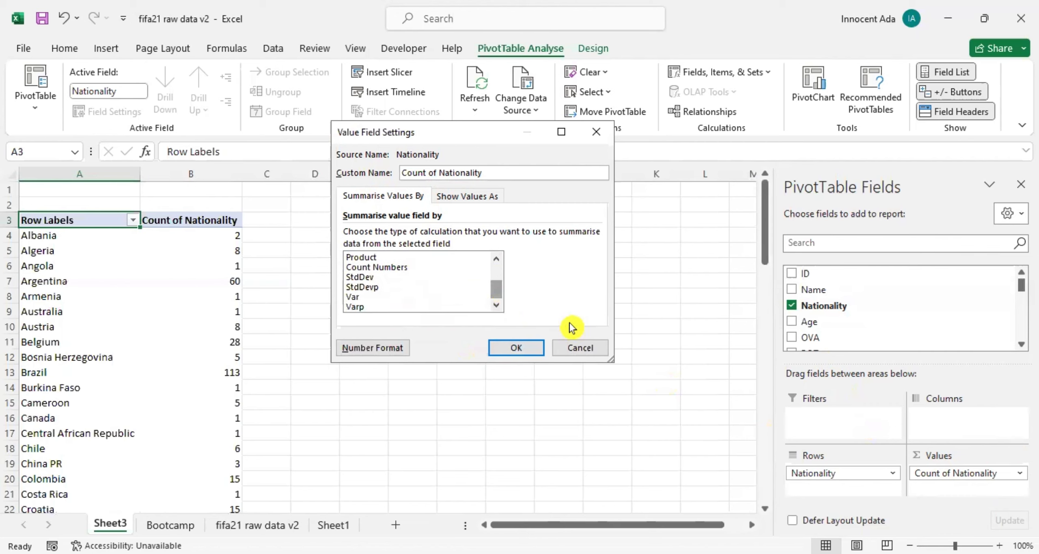
pyautogui.click(568, 350)
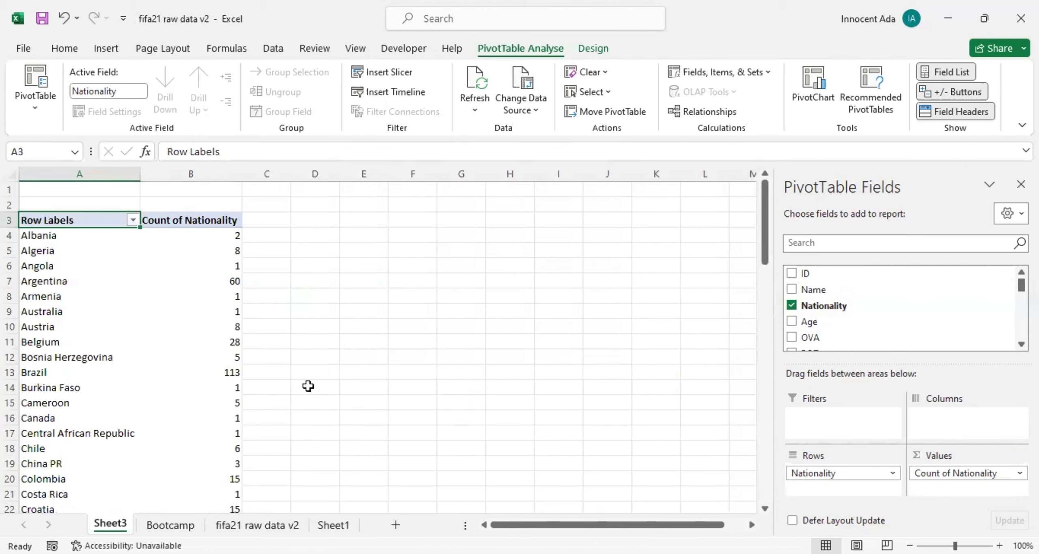
# Add the Positions field to the PivotTable's columns to break down each nationality's count by position.
pyautogui.scroll(-3, 112, 268)
pyautogui.scroll(3, 113, 270)
pyautogui.scroll(-2, 113, 270)
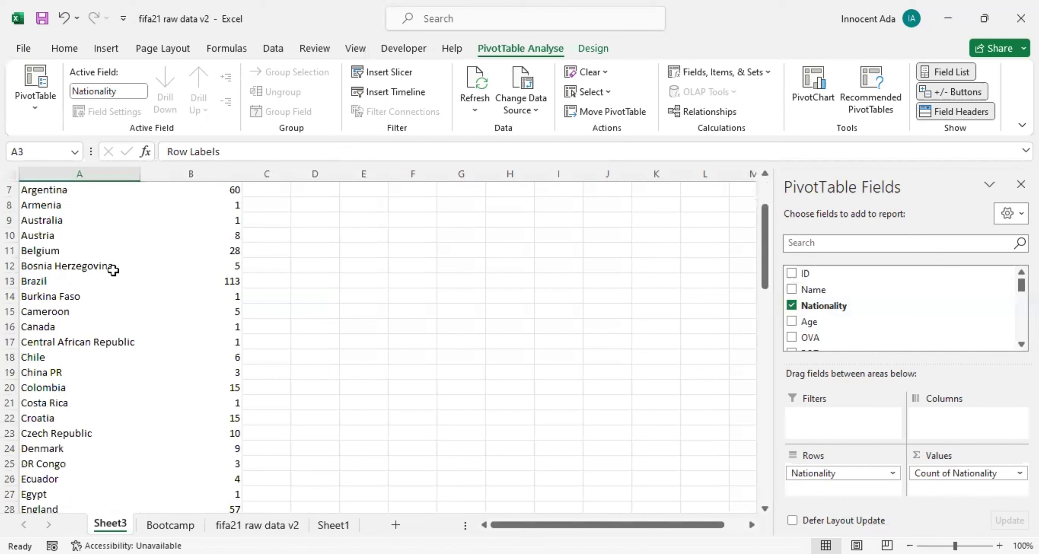
pyautogui.scroll(-3, 113, 271)
pyautogui.scroll(5, 113, 270)
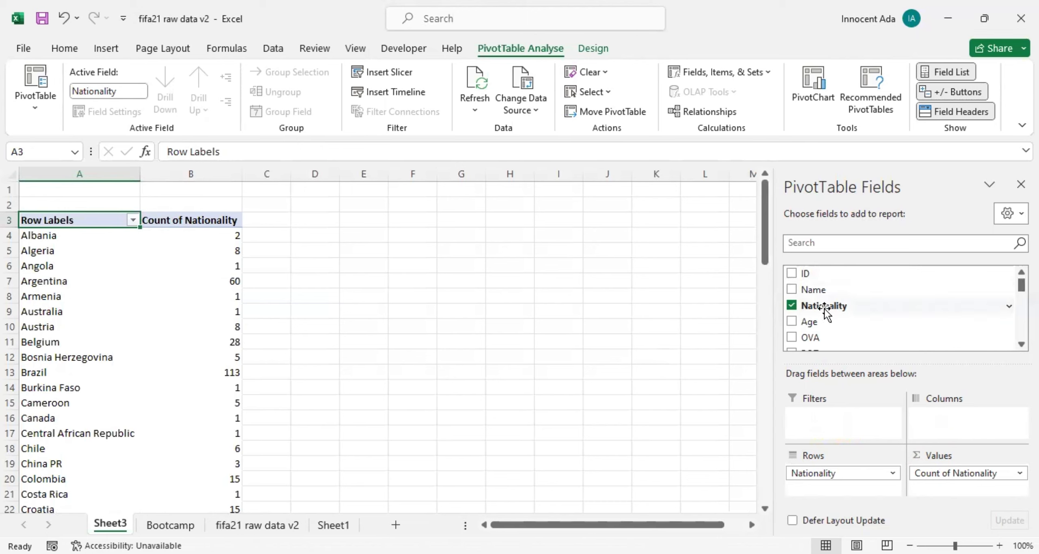
pyautogui.scroll(-1, 825, 309)
pyautogui.scroll(-1, 824, 311)
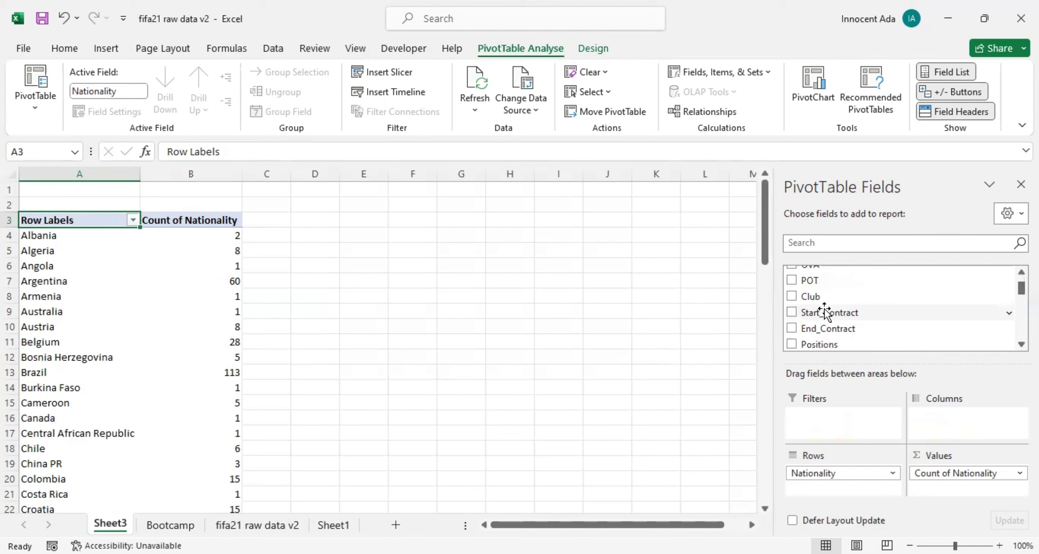
pyautogui.scroll(-1, 824, 312)
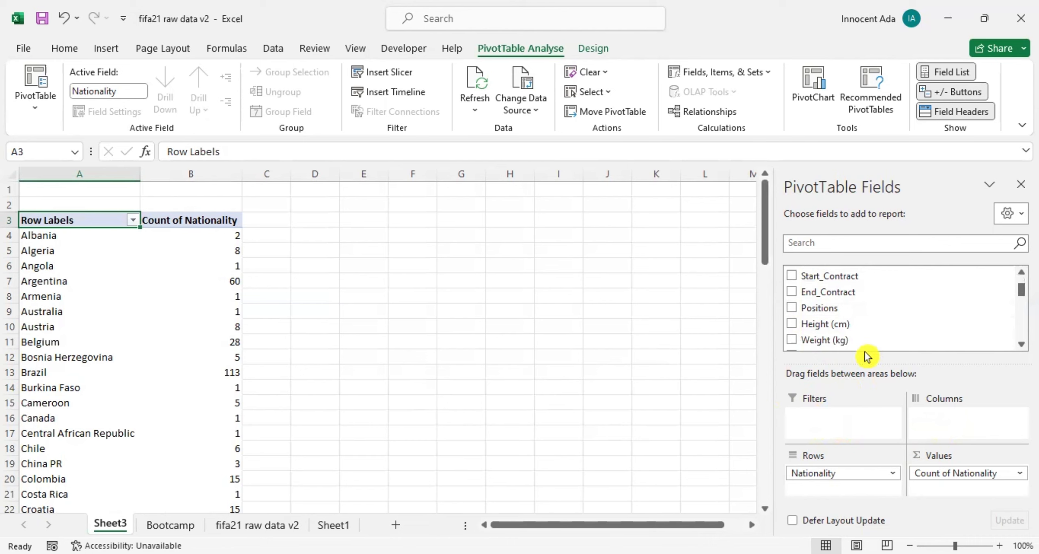
pyautogui.moveTo(822, 309); pyautogui.dragTo(939, 427)
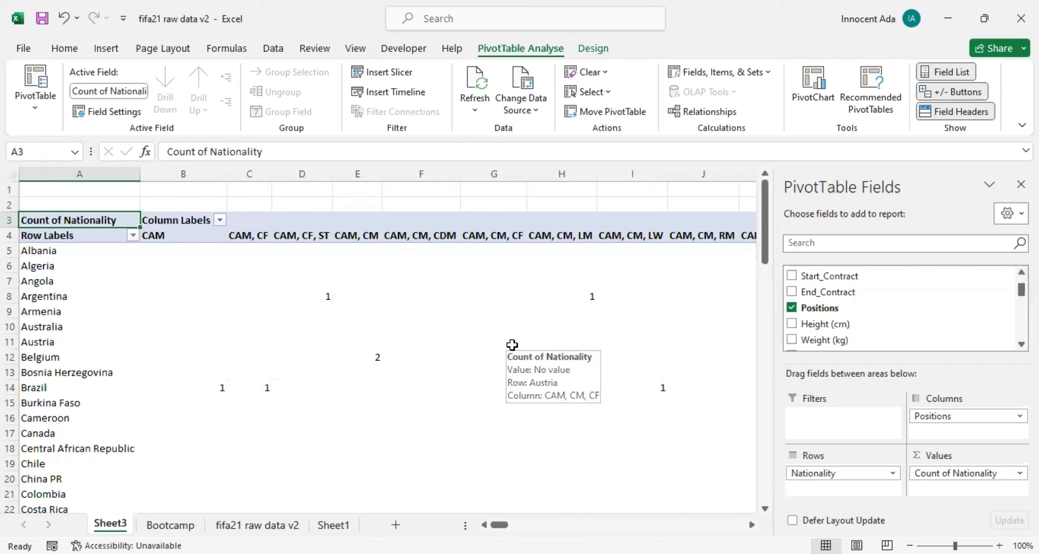
# Look over the nationality counts by position, and remove the Positions field from the PivotTable's columns.
pyautogui.scroll(-7, 504, 380)
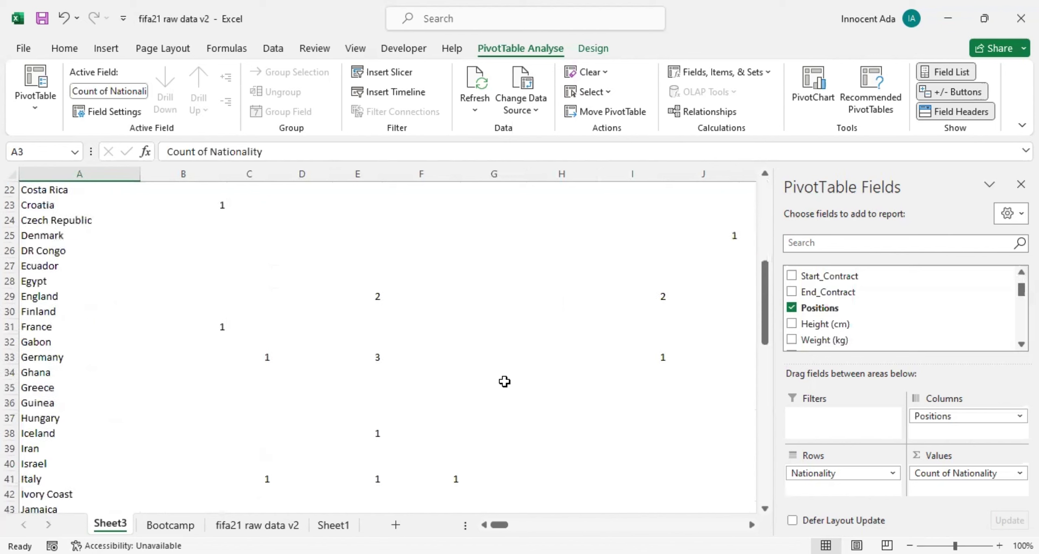
pyautogui.scroll(6, 505, 382)
pyautogui.scroll(1, 505, 381)
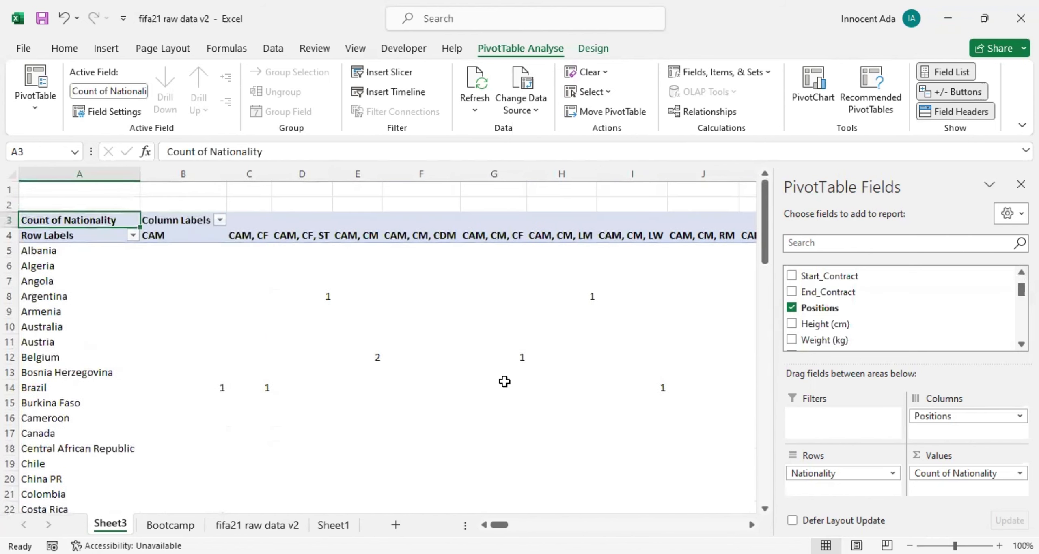
pyautogui.scroll(-9, 505, 382)
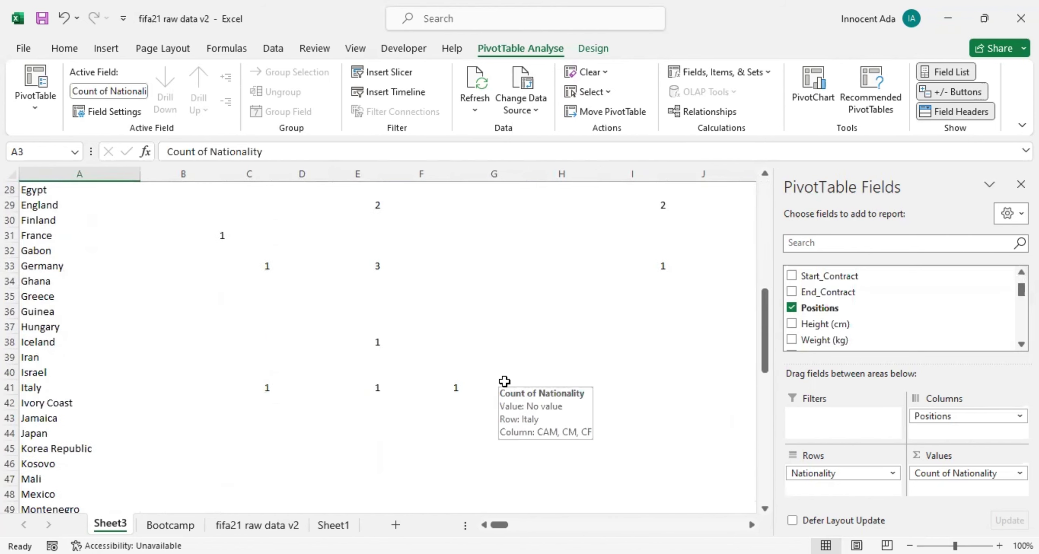
pyautogui.scroll(7, 504, 381)
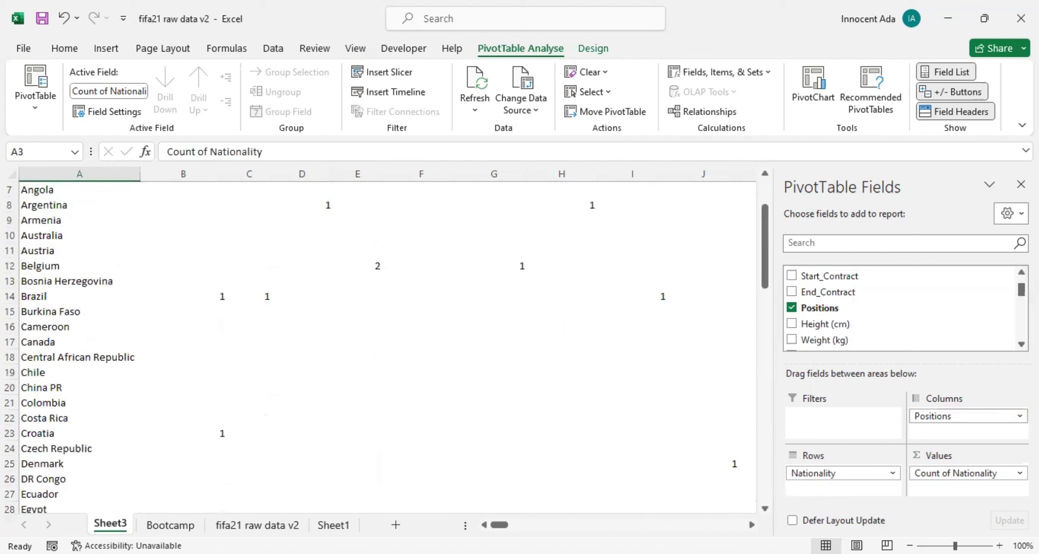
pyautogui.click(1018, 417)
pyautogui.click(977, 382)
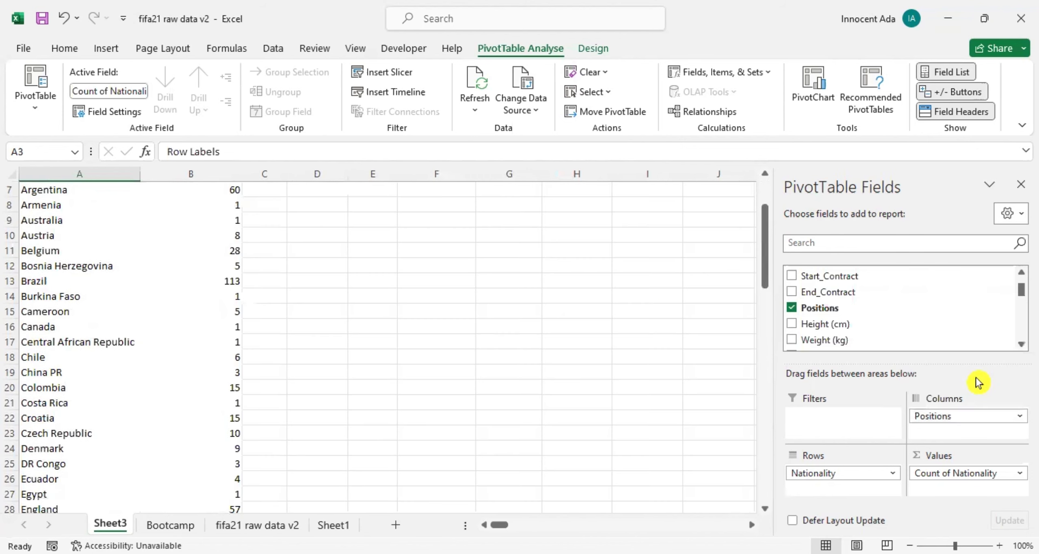
# Add the Club field to the PivotTable as a report filter.
pyautogui.scroll(3, 862, 317)
pyautogui.scroll(2, 195, 286)
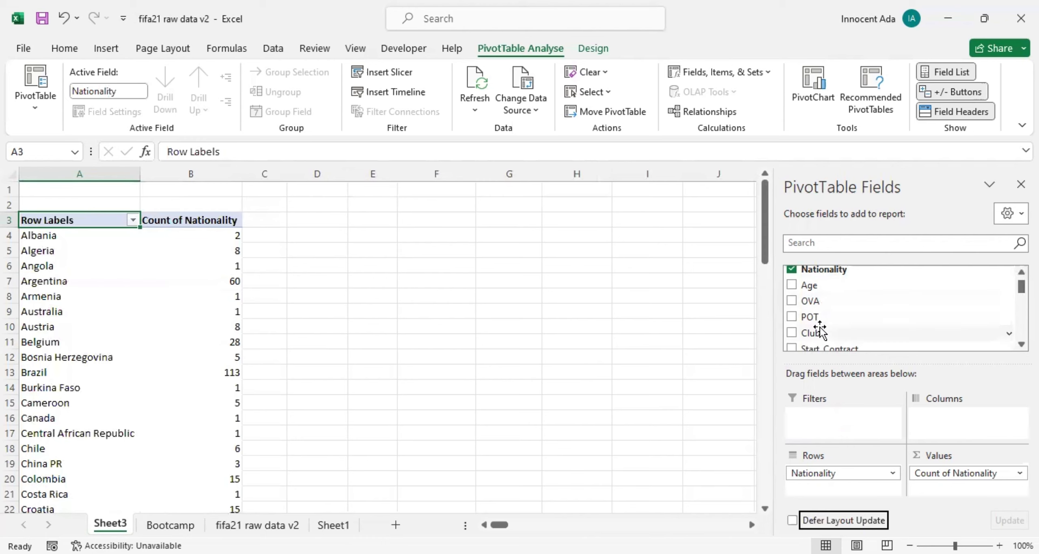
pyautogui.scroll(-2, 807, 339)
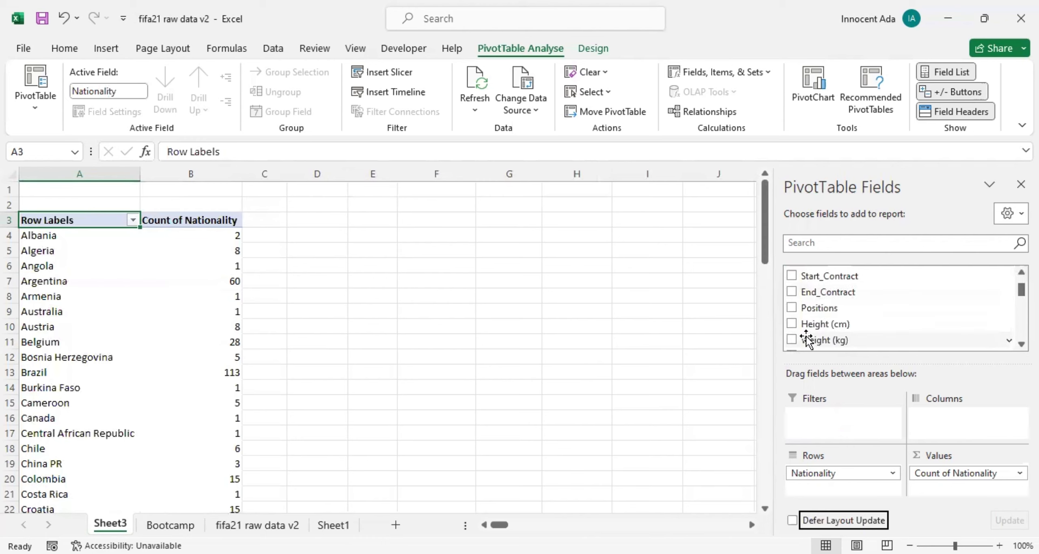
pyautogui.scroll(1, 806, 339)
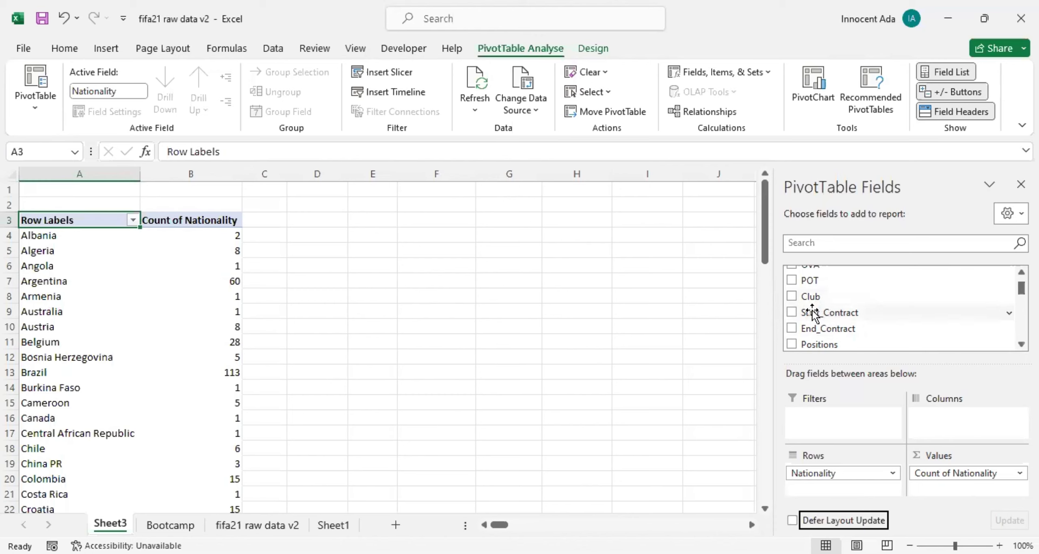
pyautogui.moveTo(808, 295); pyautogui.dragTo(823, 426)
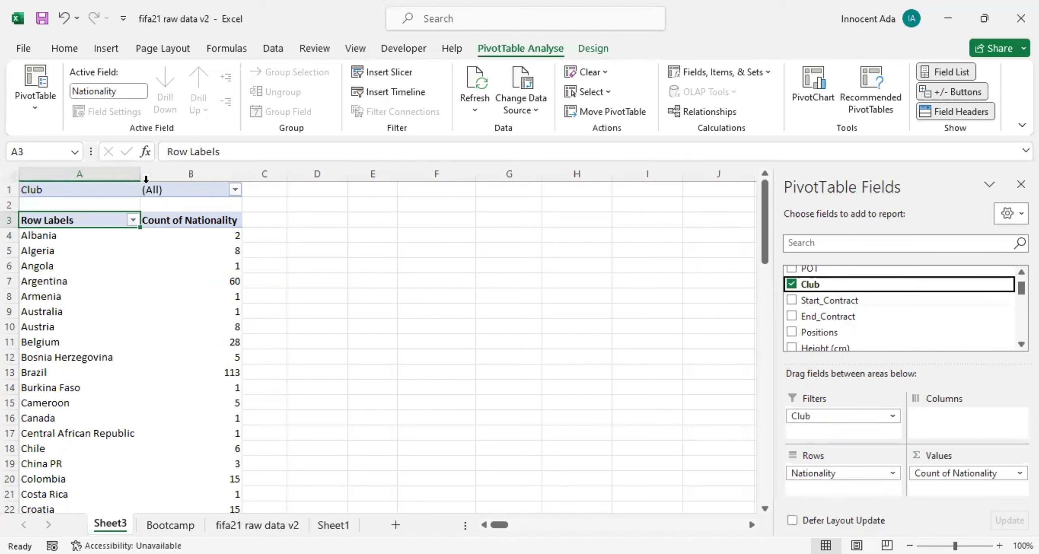
# Allow multiple selections in the Club filter and restrict the PivotTable to AC Monza only.
pyautogui.click(235, 190)
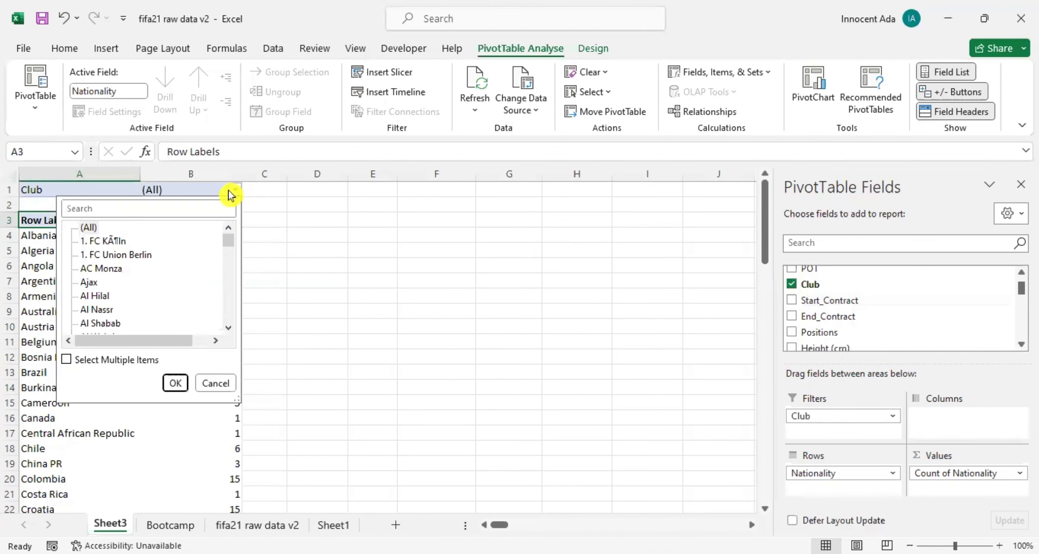
pyautogui.click(67, 360)
pyautogui.scroll(-5, 113, 288)
pyautogui.scroll(5, 115, 275)
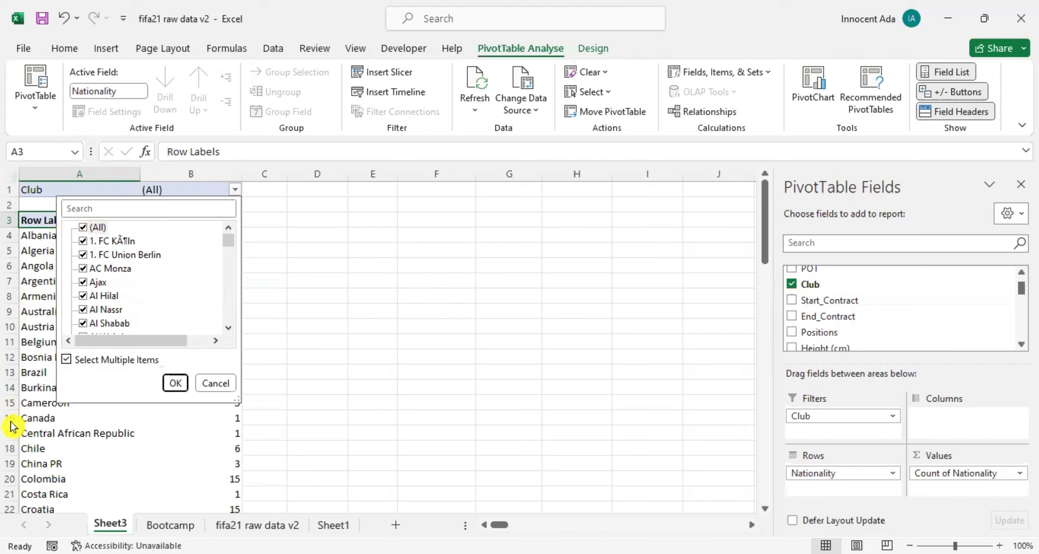
pyautogui.click(84, 228)
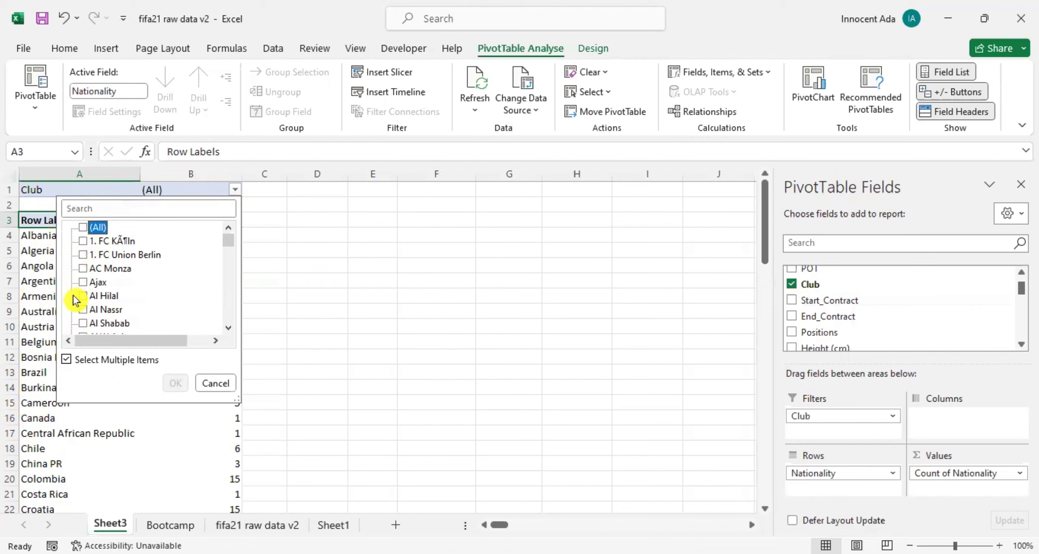
pyautogui.click(83, 269)
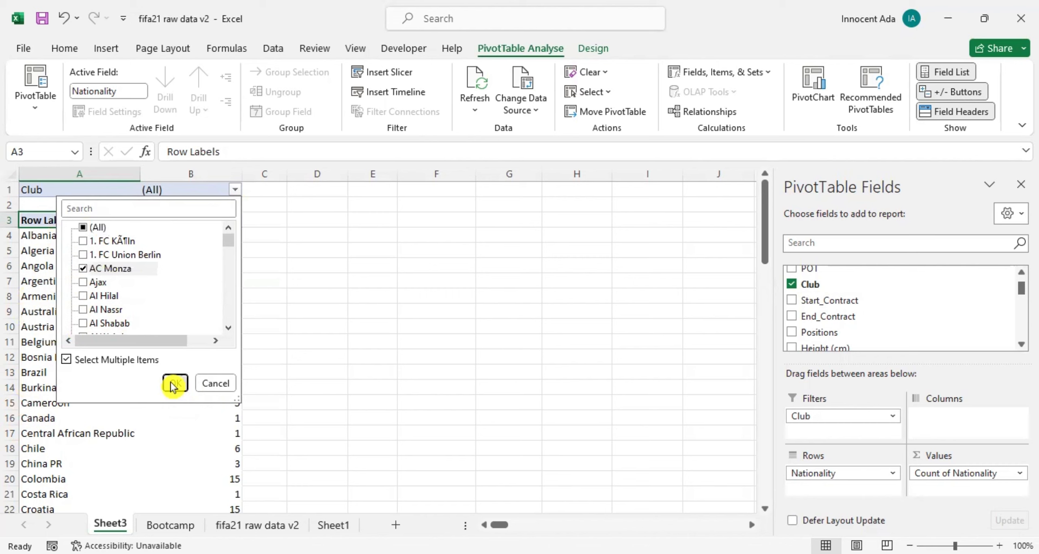
pyautogui.click(175, 384)
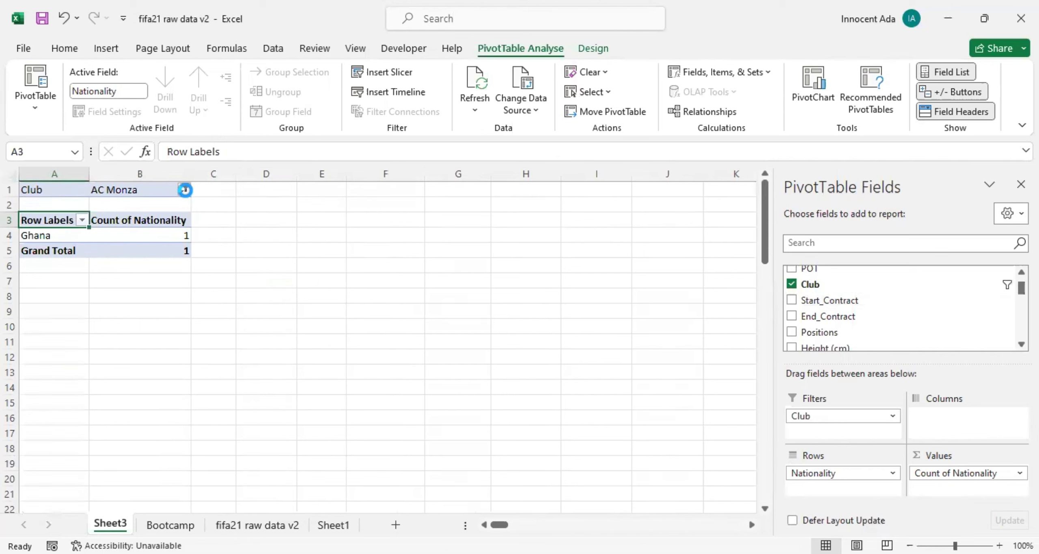
# Switch the Club filter from AC Monza to Ajax only.
pyautogui.click(33, 268)
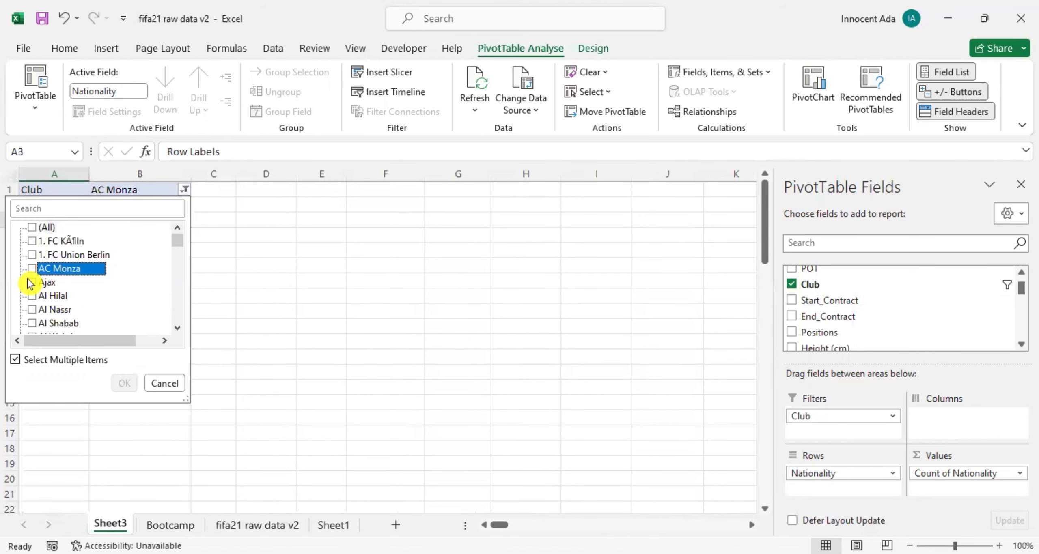
pyautogui.click(33, 282)
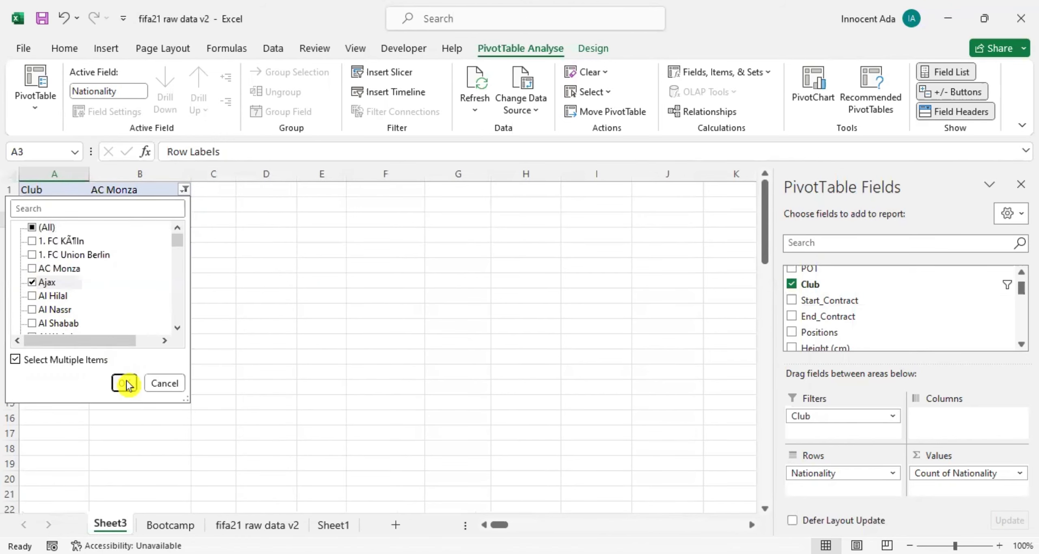
pyautogui.click(125, 383)
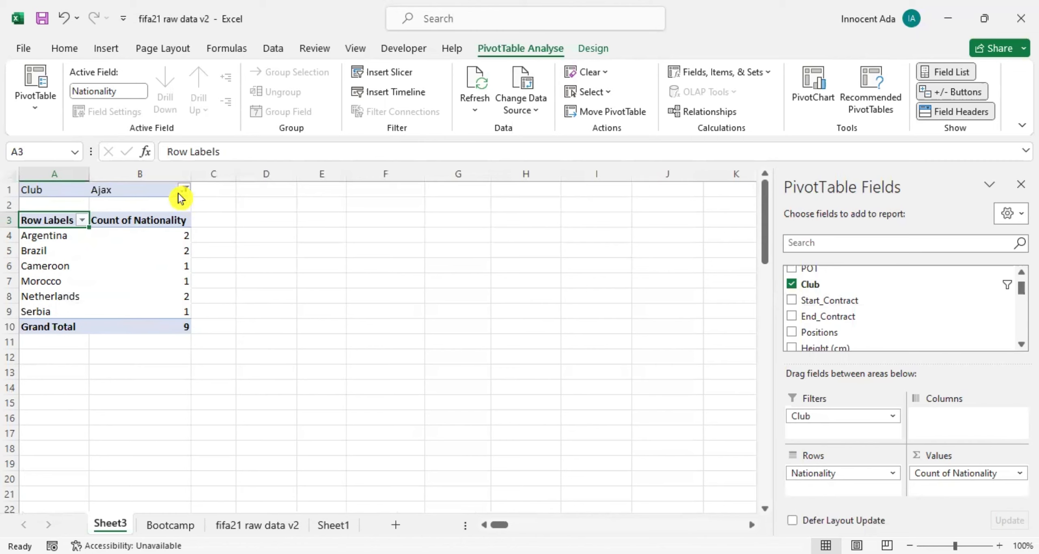
# Change the Club filter so that only Al Hilal is selected instead of Ajax.
pyautogui.moveTo(134, 322)
pyautogui.click(185, 190)
pyautogui.click(33, 283)
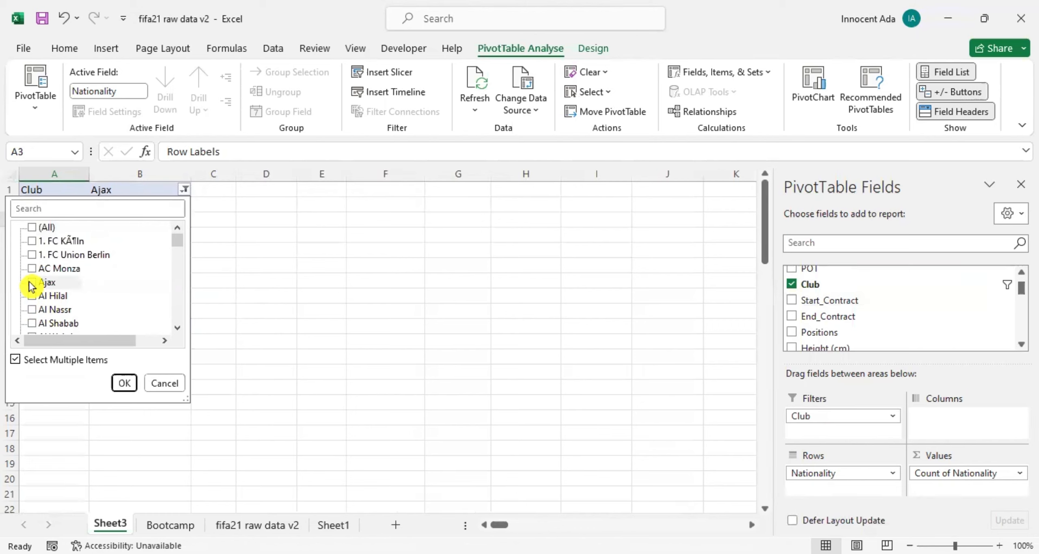
pyautogui.click(32, 296)
pyautogui.click(124, 383)
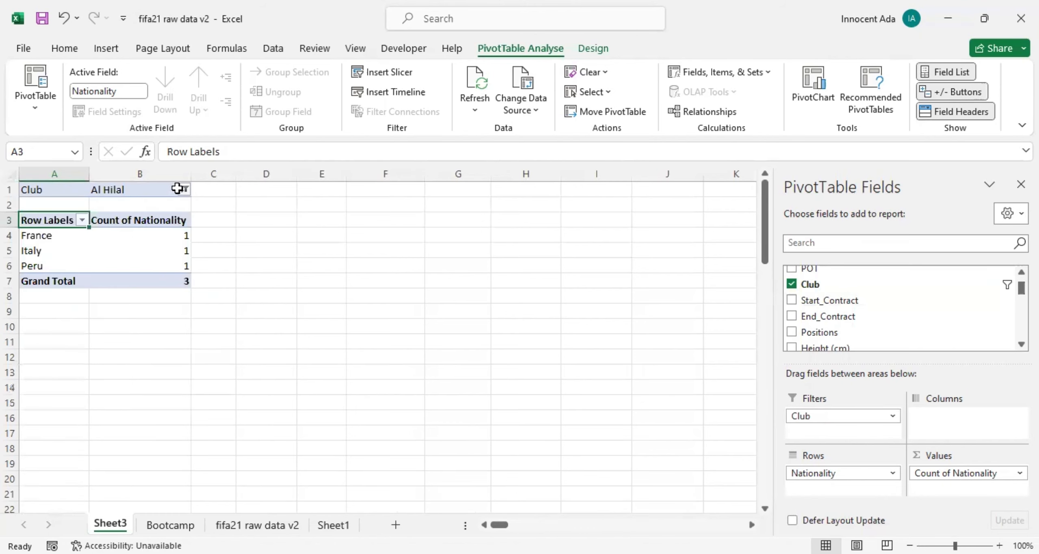
# Change the Club filter so that only Al Nassr is selected instead of Al Hilal.
pyautogui.click(184, 190)
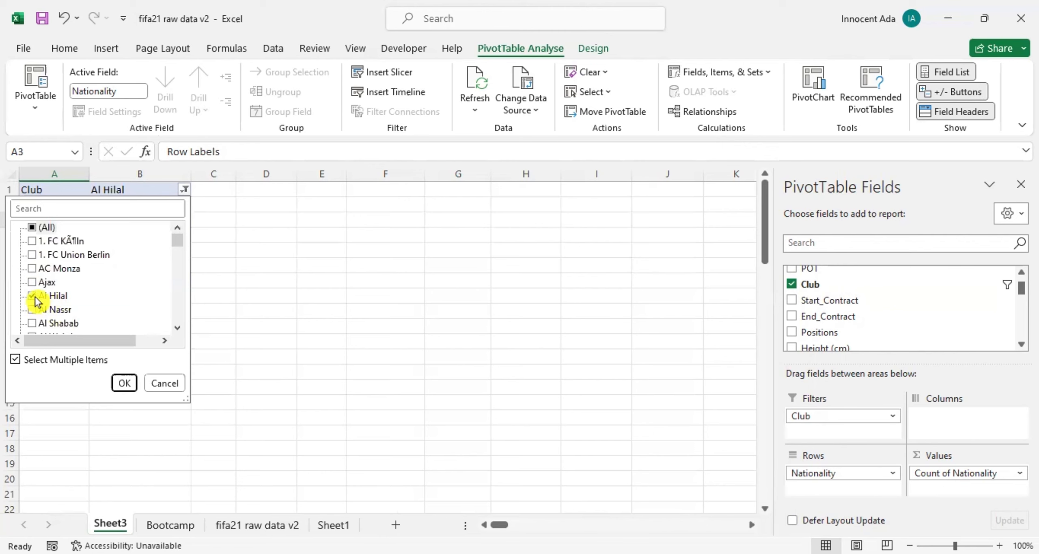
pyautogui.click(33, 298)
pyautogui.click(33, 310)
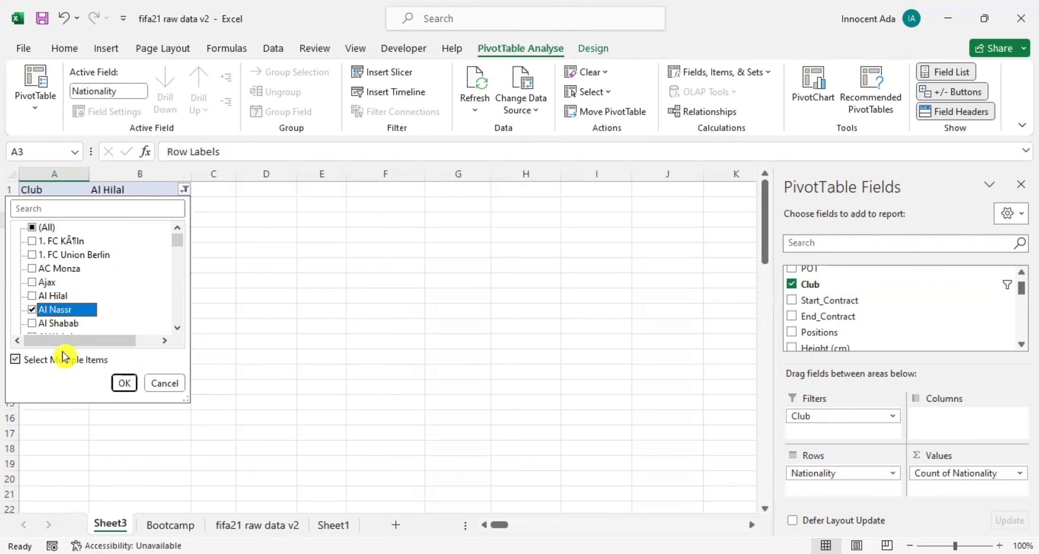
pyautogui.click(123, 382)
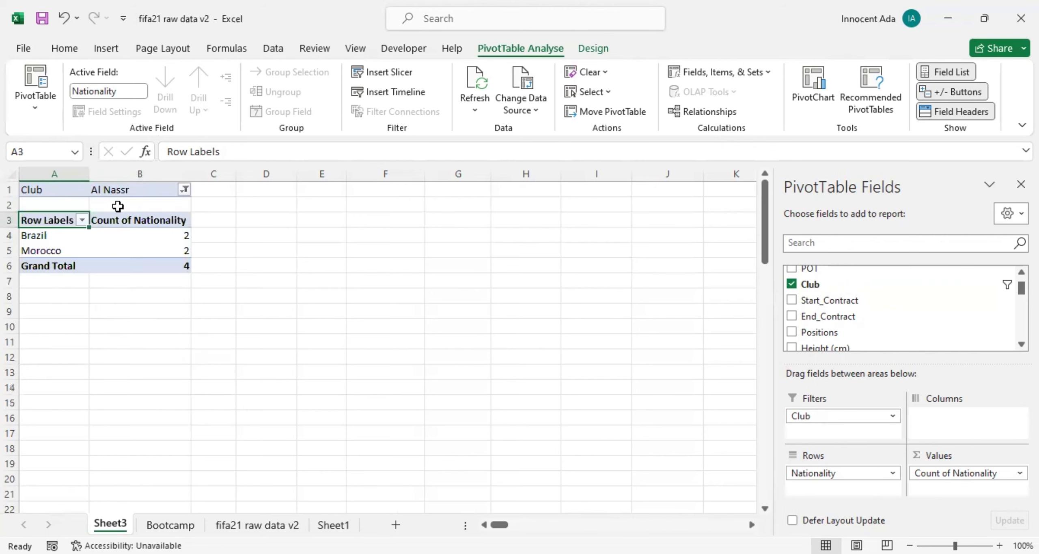
# Reset the Club filter to include all clubs in the PivotTable.
pyautogui.click(185, 190)
pyautogui.click(31, 227)
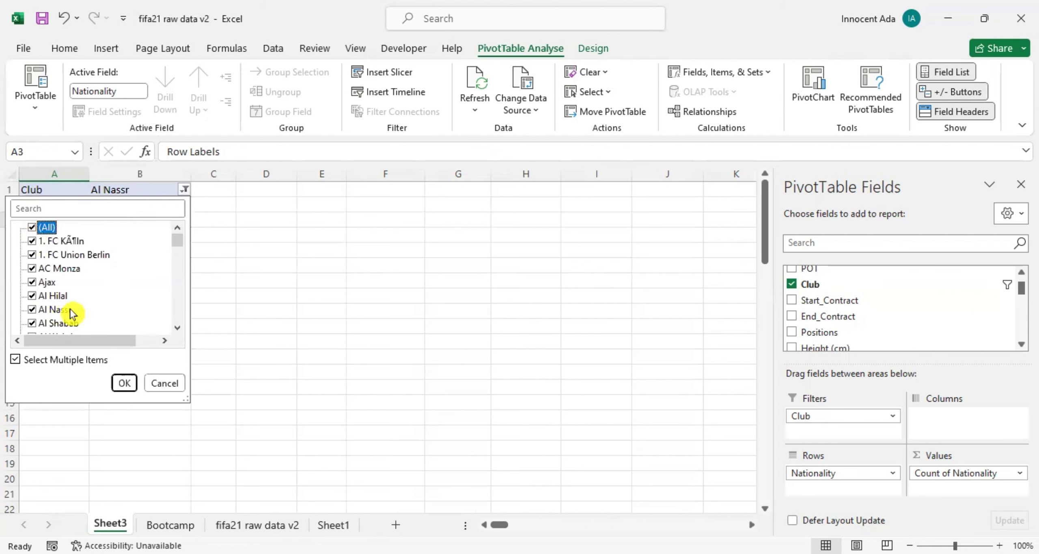
pyautogui.click(125, 383)
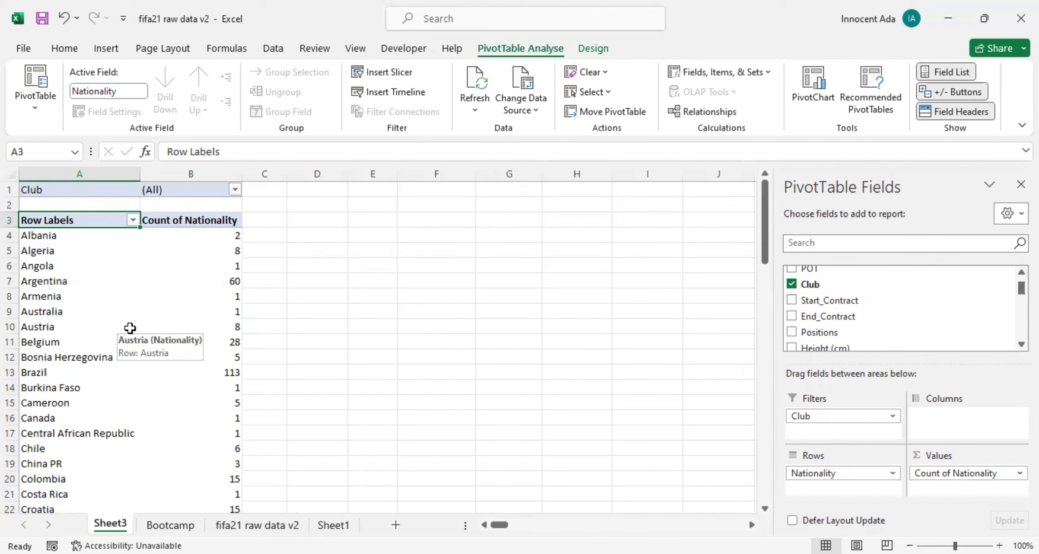
pyautogui.click(85, 280)
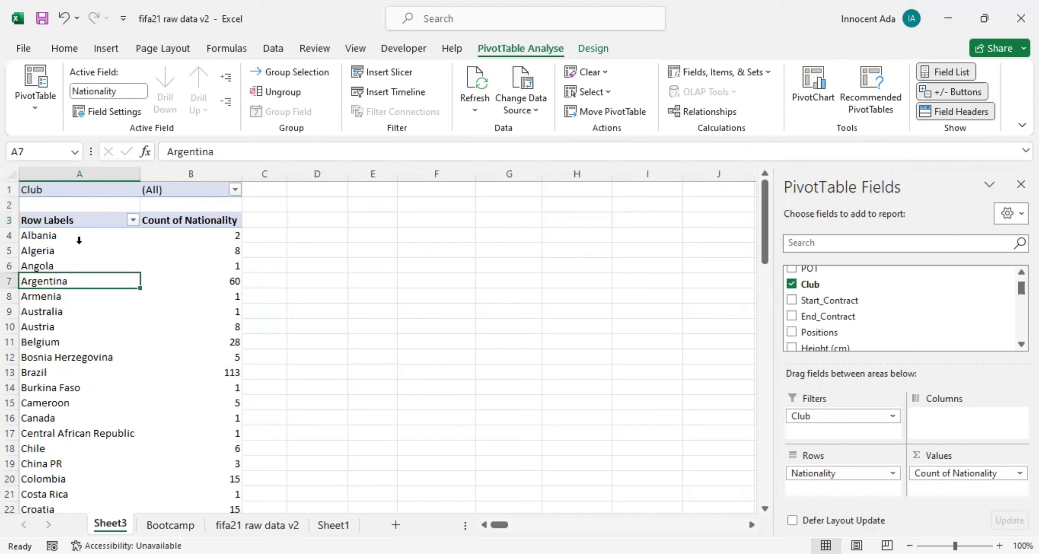
pyautogui.click(79, 225)
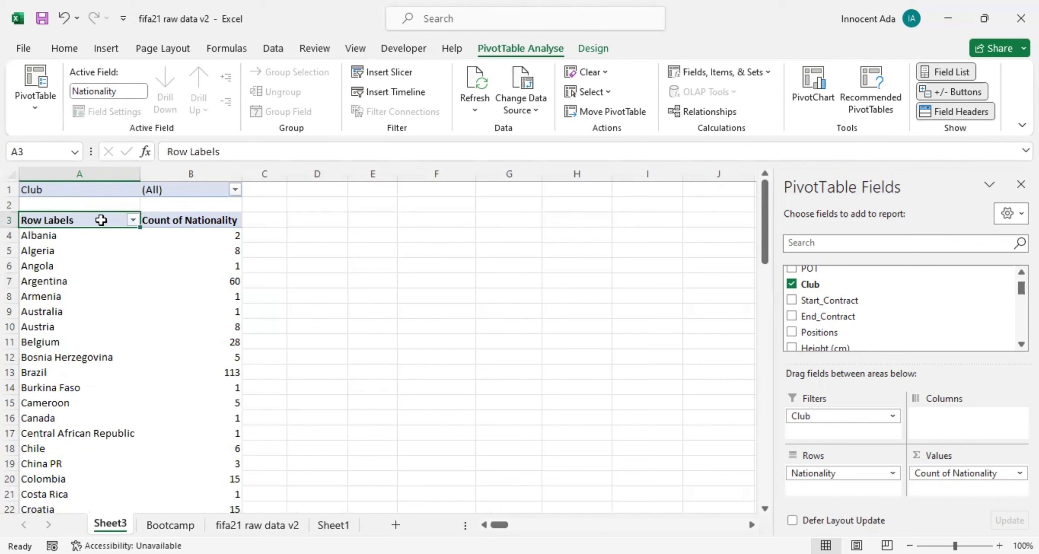
pyautogui.click(175, 220)
pyautogui.click(109, 237)
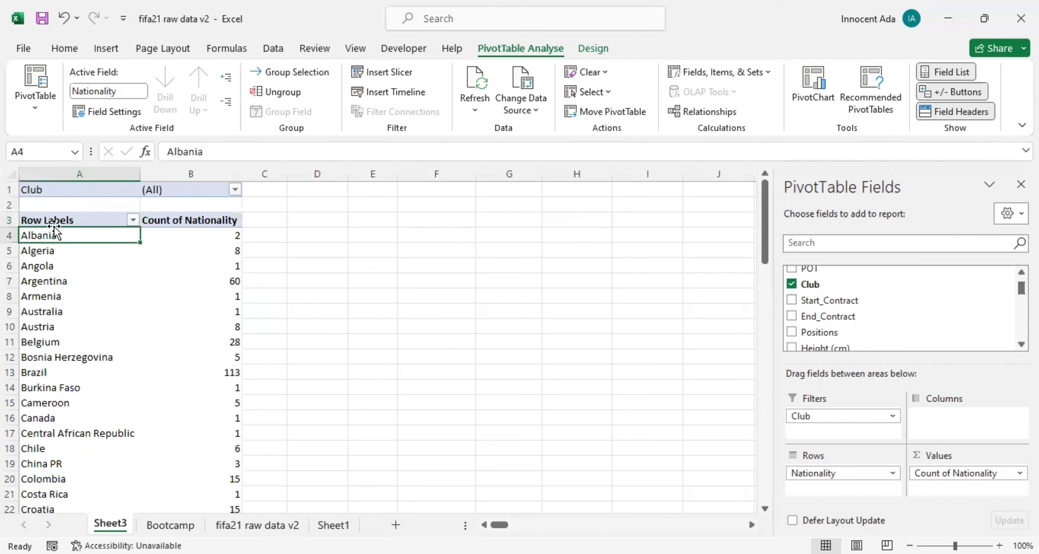
pyautogui.click(80, 220)
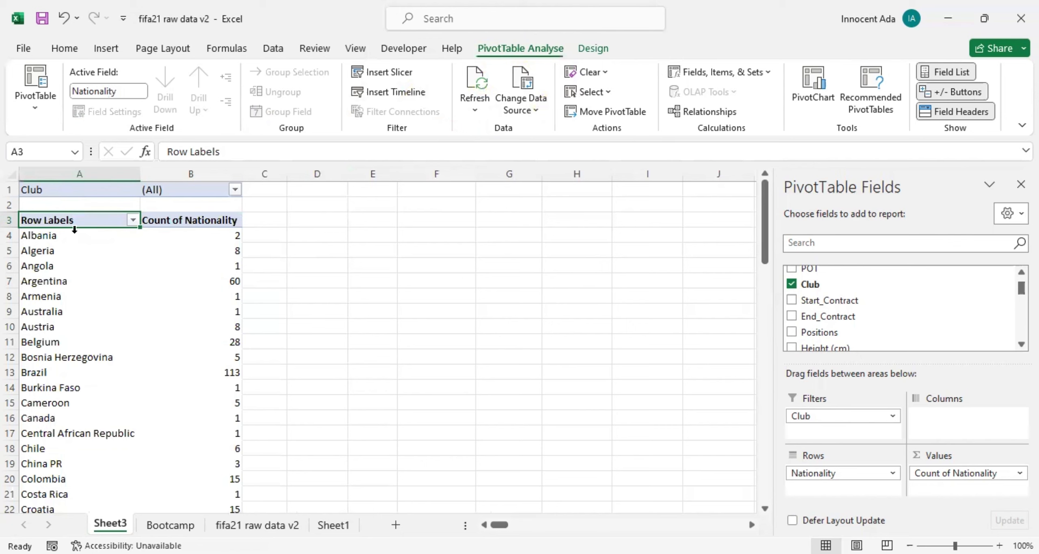
pyautogui.click(256, 240)
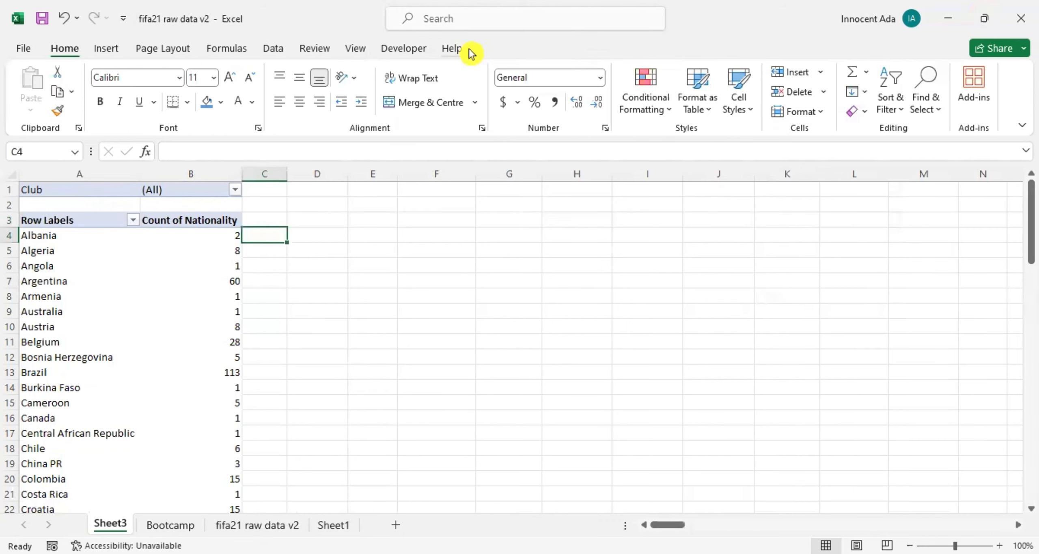
# Insert a slicer for the Club field and place it beside the PivotTable, level with its header row.
pyautogui.click(100, 225)
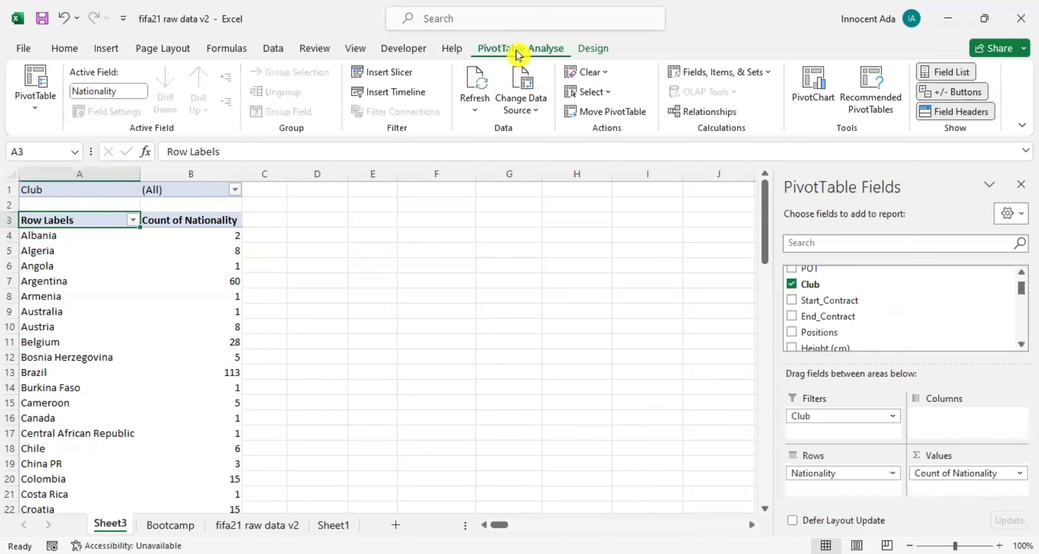
pyautogui.click(608, 57)
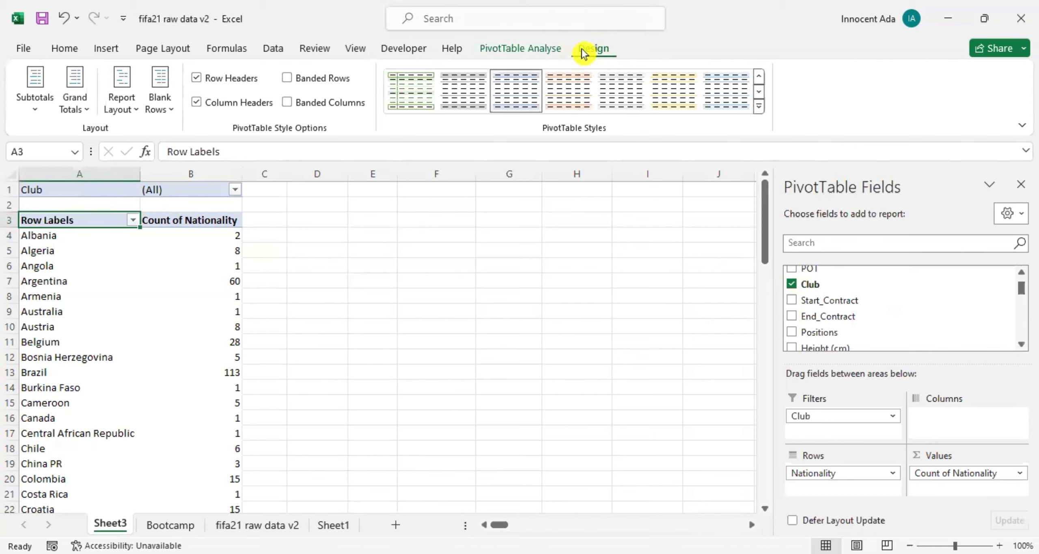
pyautogui.click(532, 49)
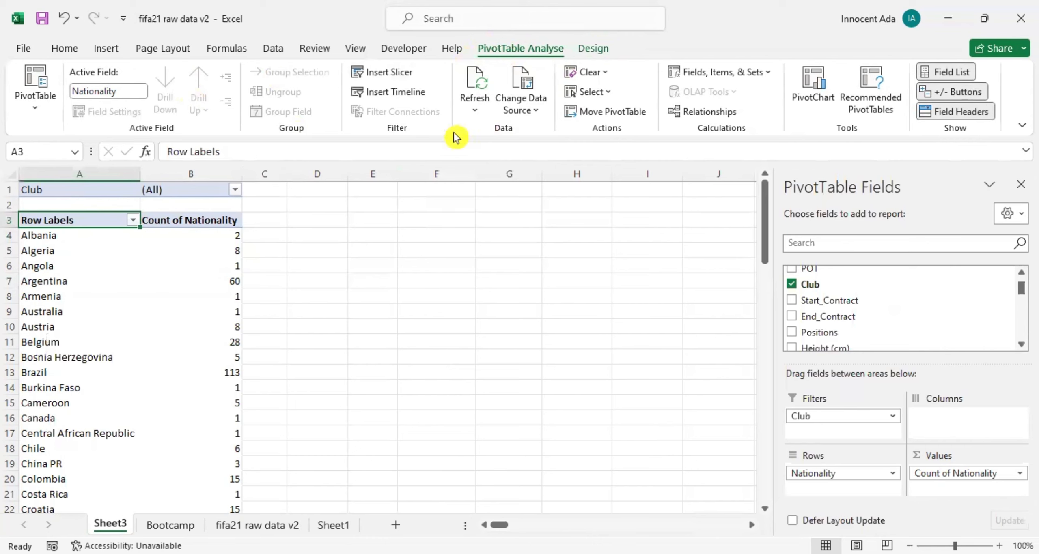
pyautogui.click(393, 77)
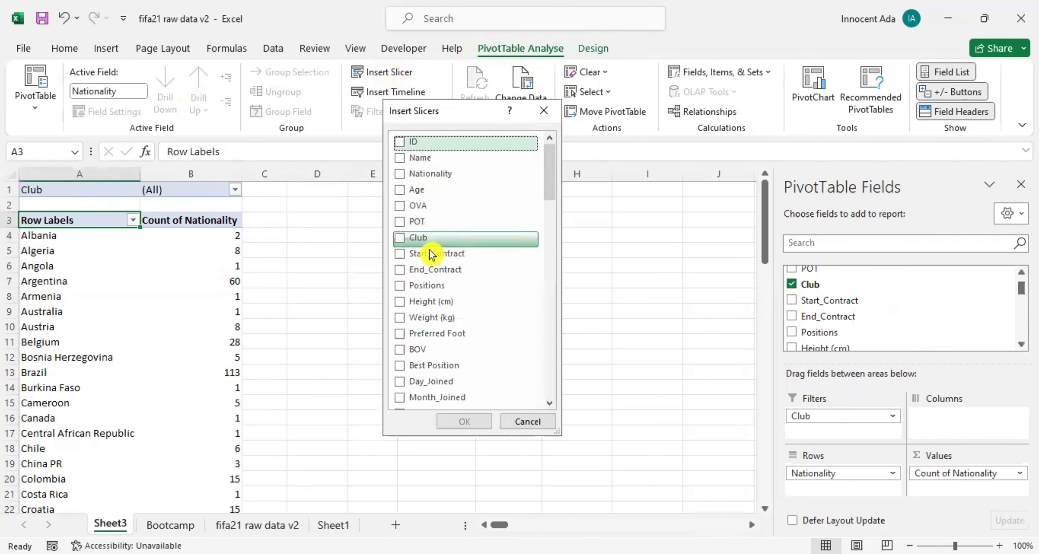
pyautogui.click(409, 238)
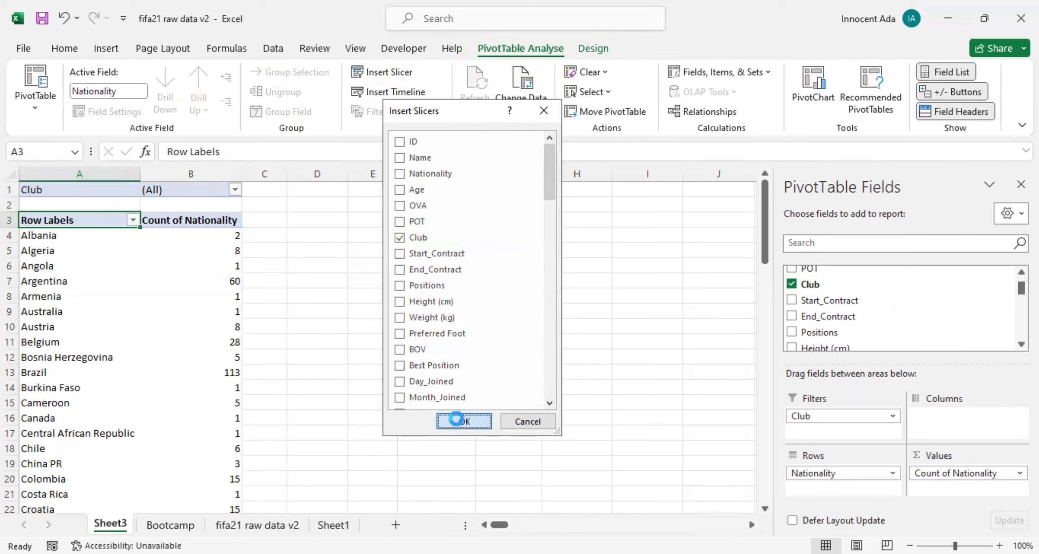
pyautogui.moveTo(407, 255); pyautogui.dragTo(474, 220)
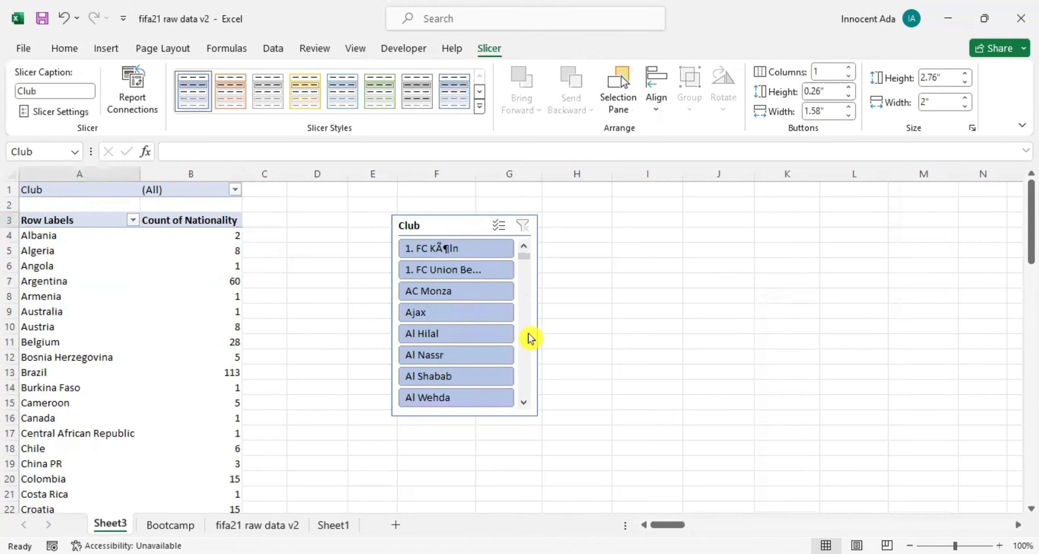
# Try out yellow and grey styles on the Club slicer and restore its original blue style.
pyautogui.scroll(-6, 434, 311)
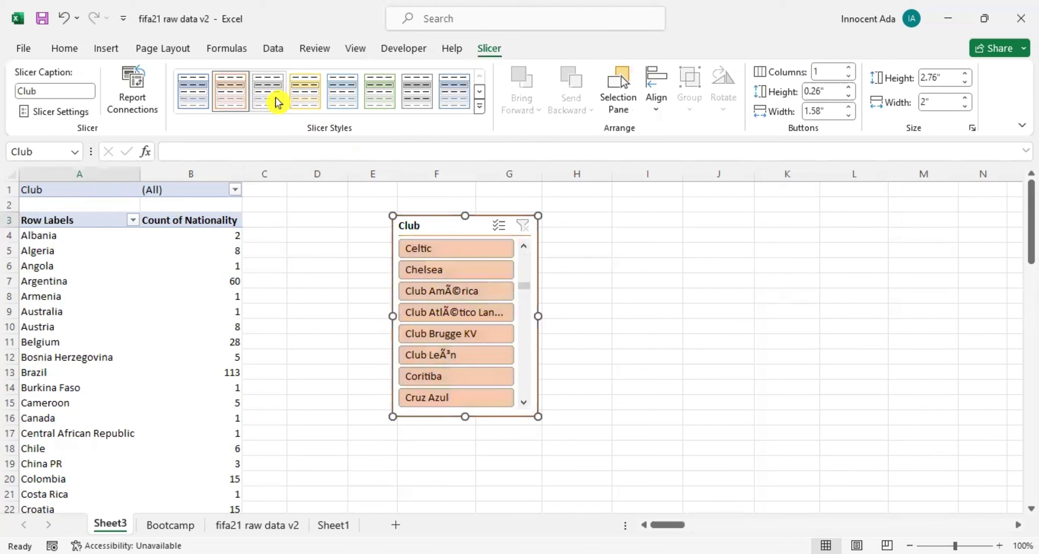
pyautogui.click(300, 106)
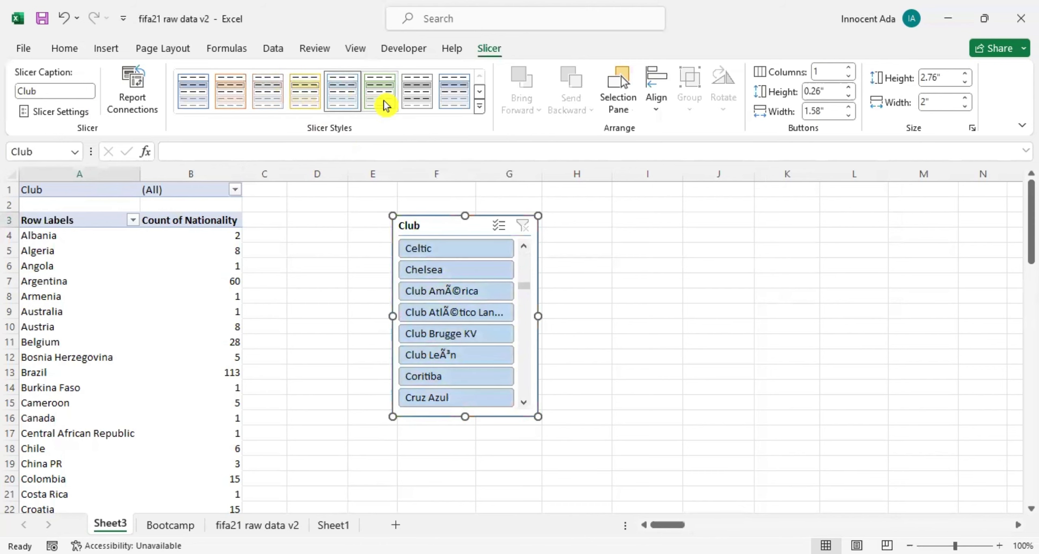
pyautogui.click(423, 104)
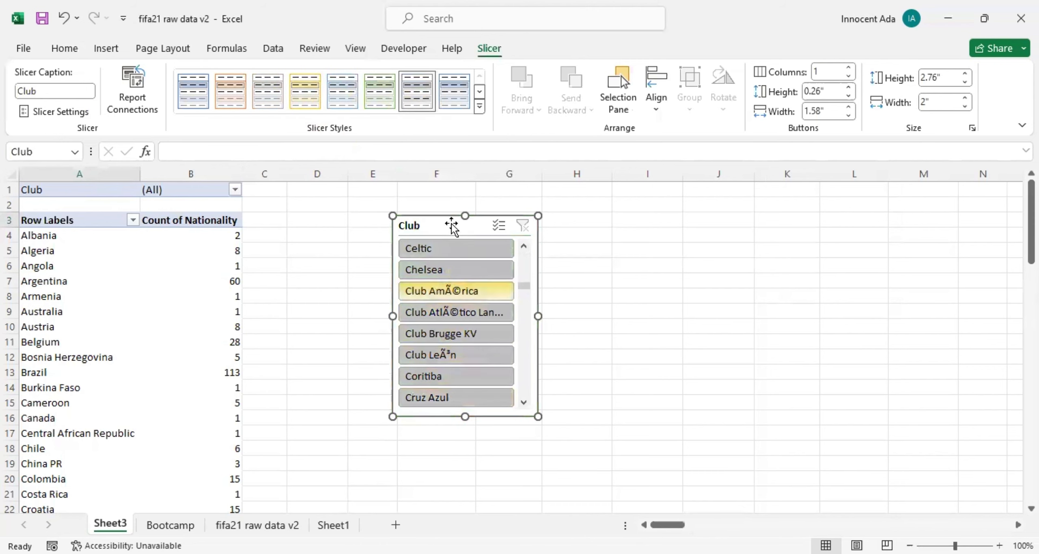
pyautogui.click(192, 104)
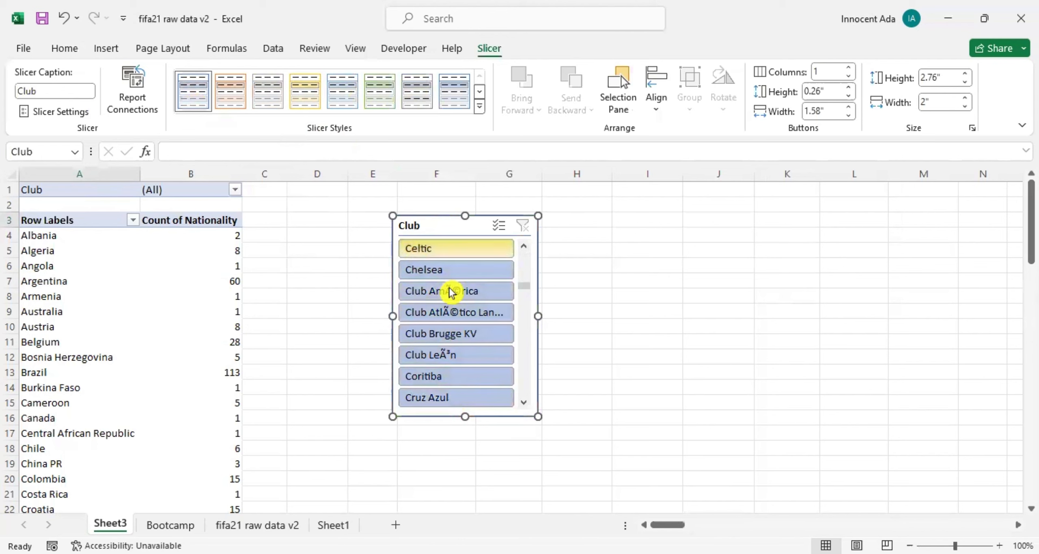
# Filter the PivotTable with the Club slicer by FC Augsburg, FC Barcelona, Everton, FC Bayern, FC Girondins de Bordeaux, FC Groningen and Elche CF in turn.
pyautogui.scroll(-5, 457, 310)
pyautogui.click(460, 317)
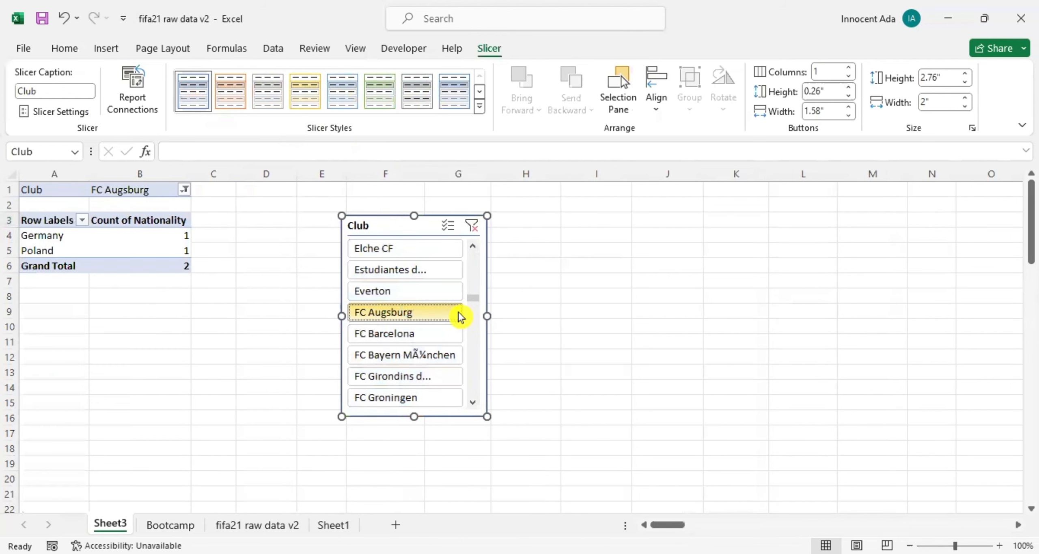
pyautogui.click(411, 328)
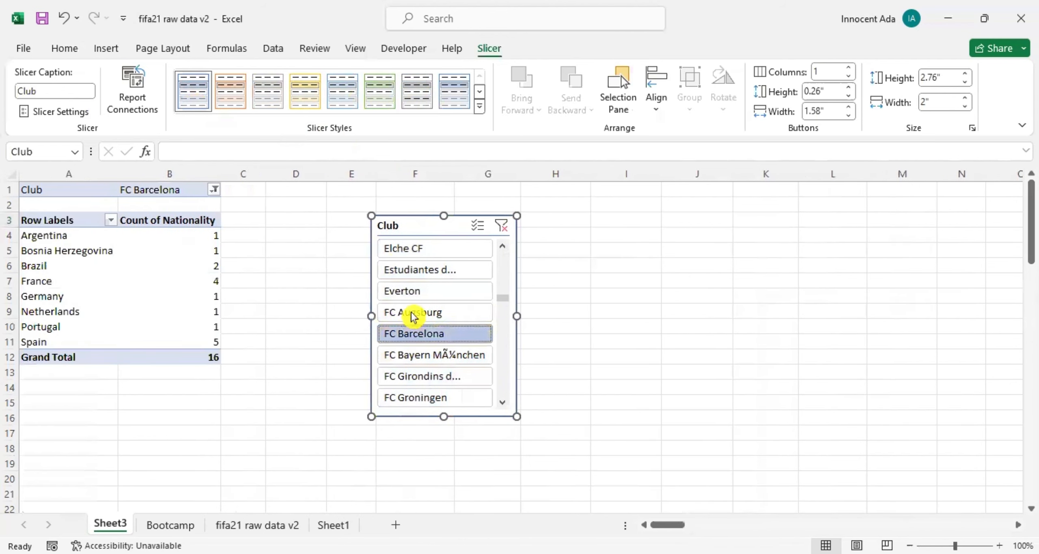
pyautogui.click(418, 290)
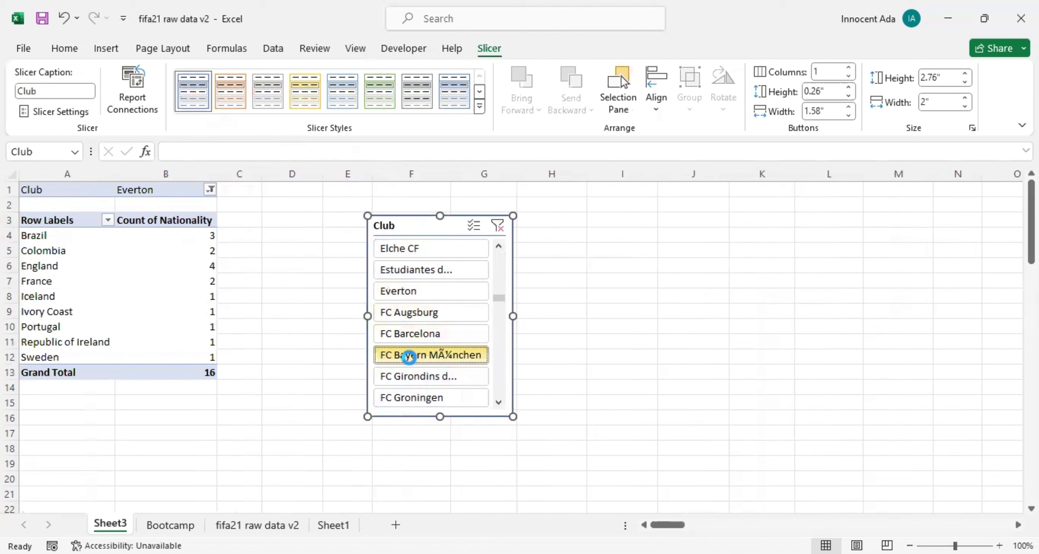
pyautogui.click(409, 355)
pyautogui.click(409, 377)
pyautogui.click(449, 398)
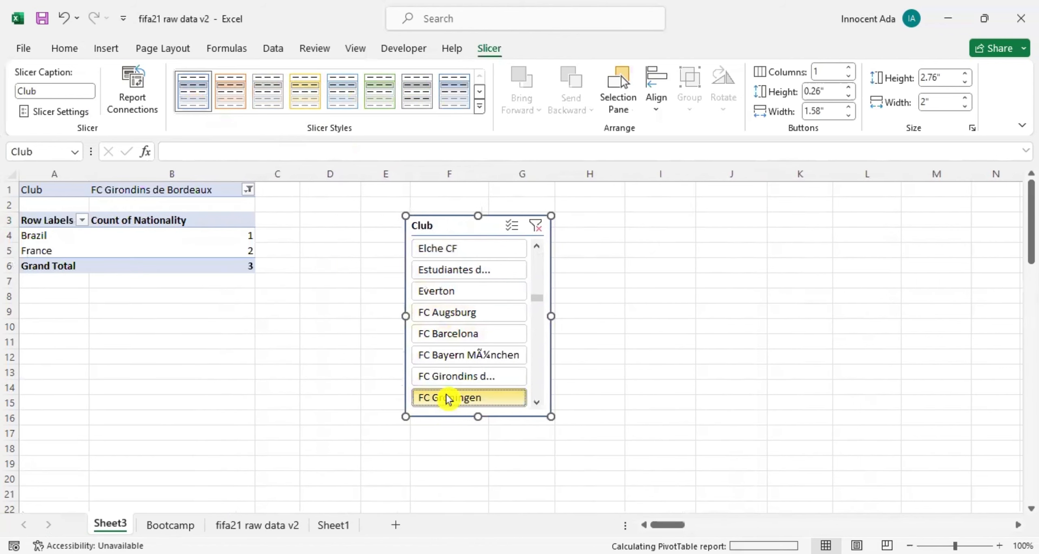
pyautogui.click(419, 250)
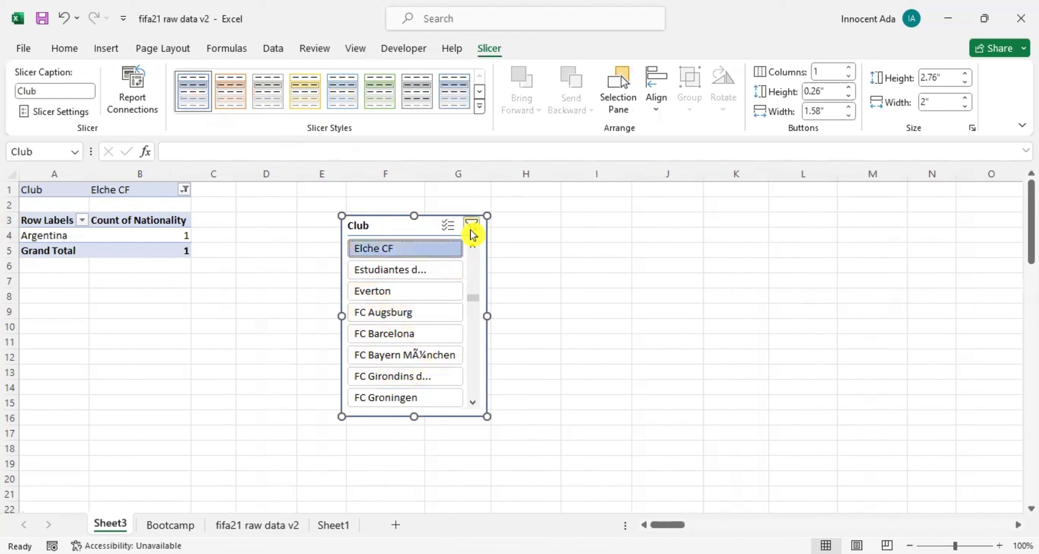
# Clear the Club slicer's filter and move the slicer closer to the PivotTable.
pyautogui.click(470, 229)
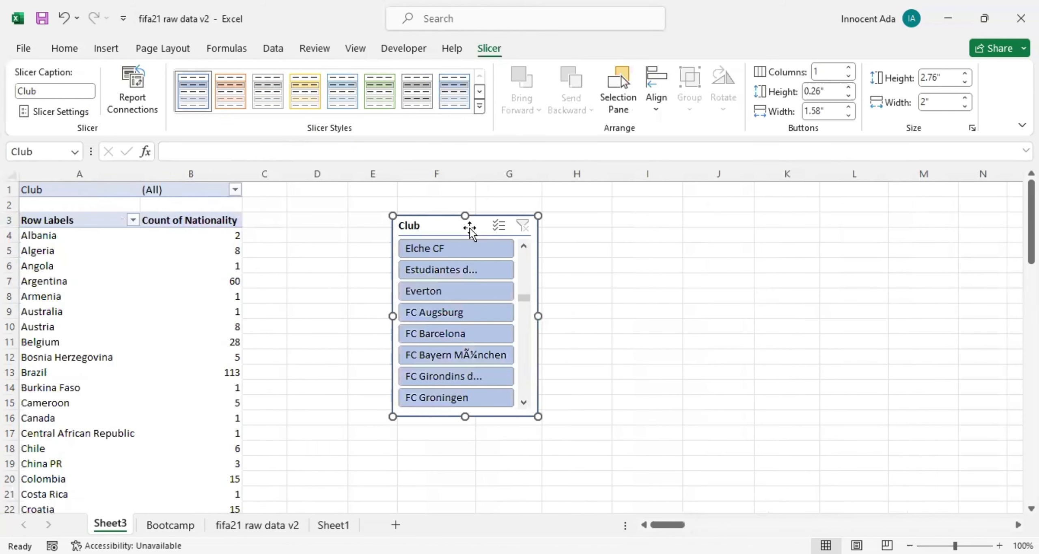
pyautogui.moveTo(424, 224); pyautogui.dragTo(343, 230)
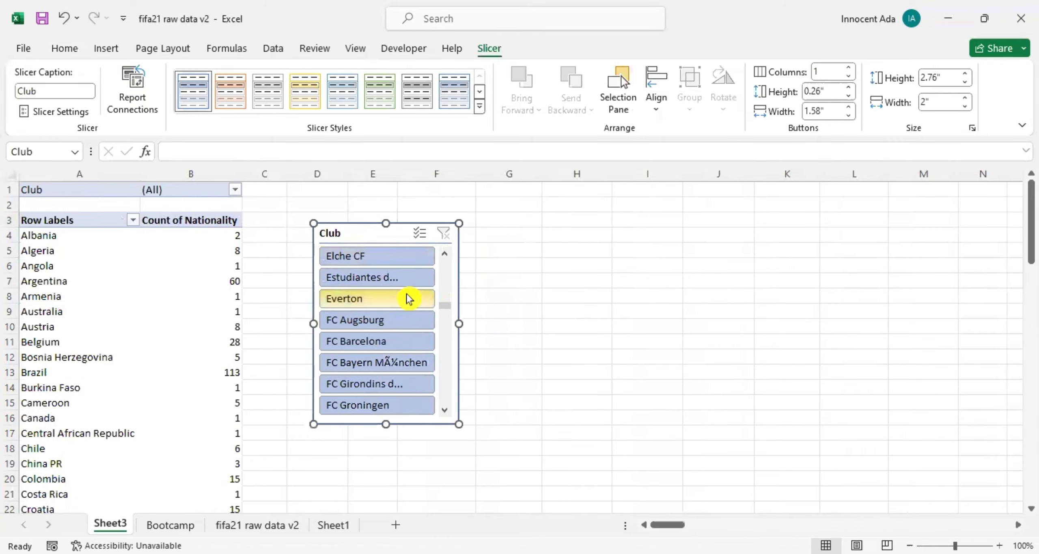